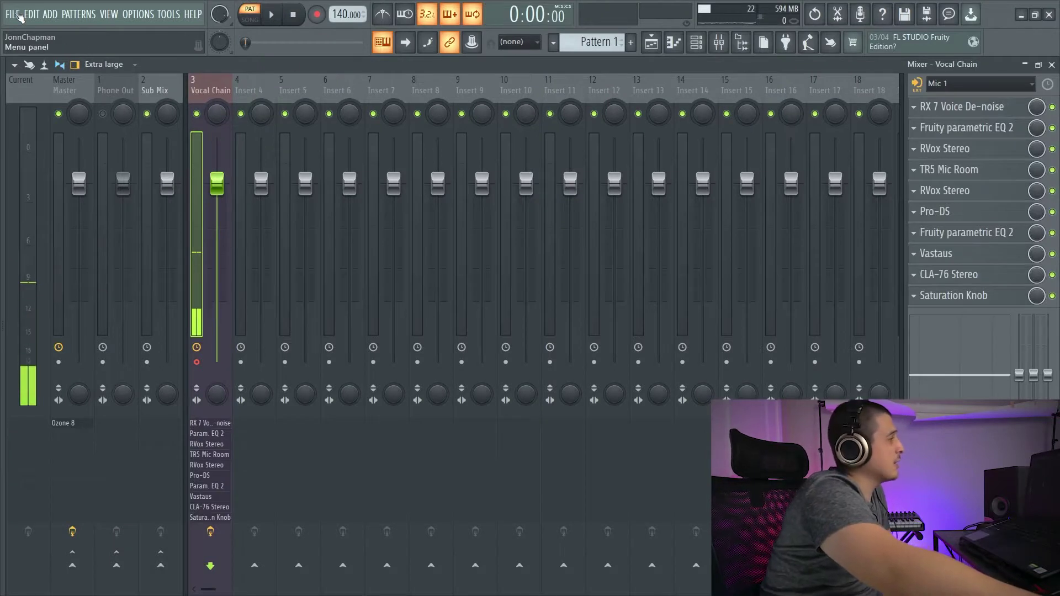
- Look over the File menu and the browser's All folders view, expanding the Backup folder
click(14, 14)
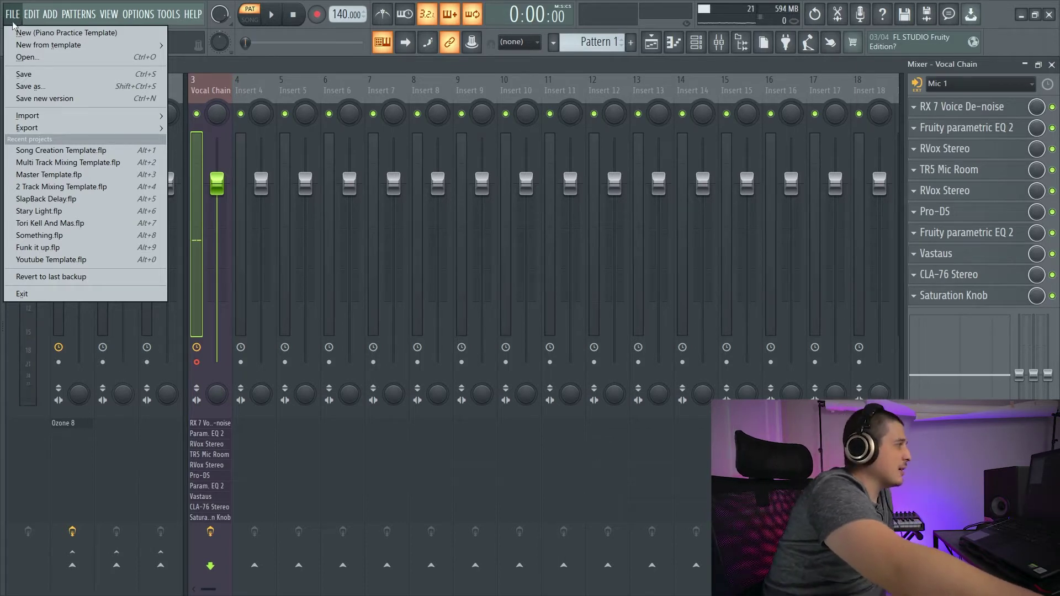
mouse_move(56, 50)
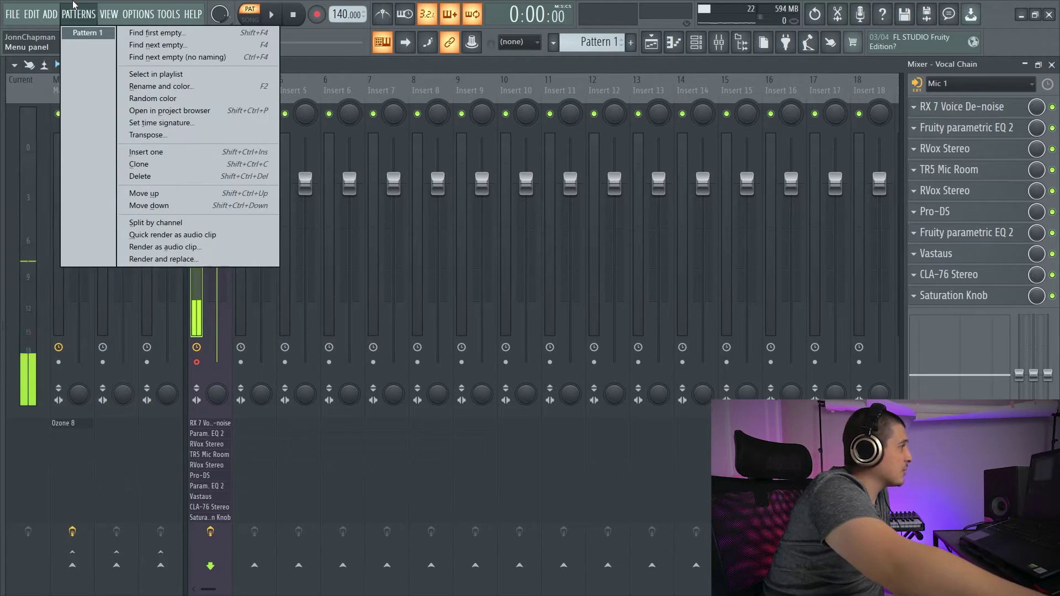
key(alt+F8)
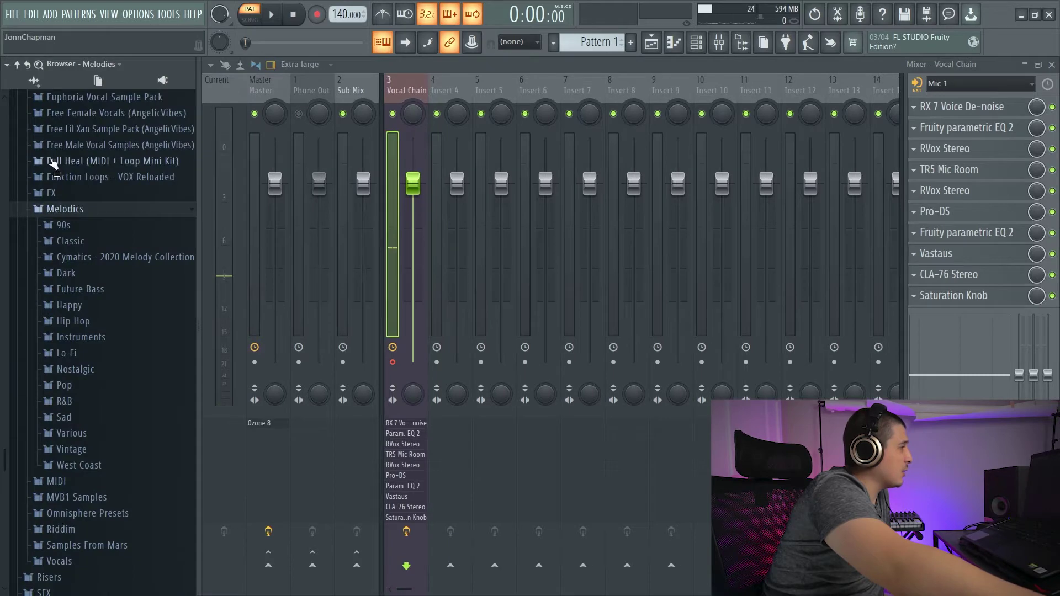
click(113, 64)
click(97, 78)
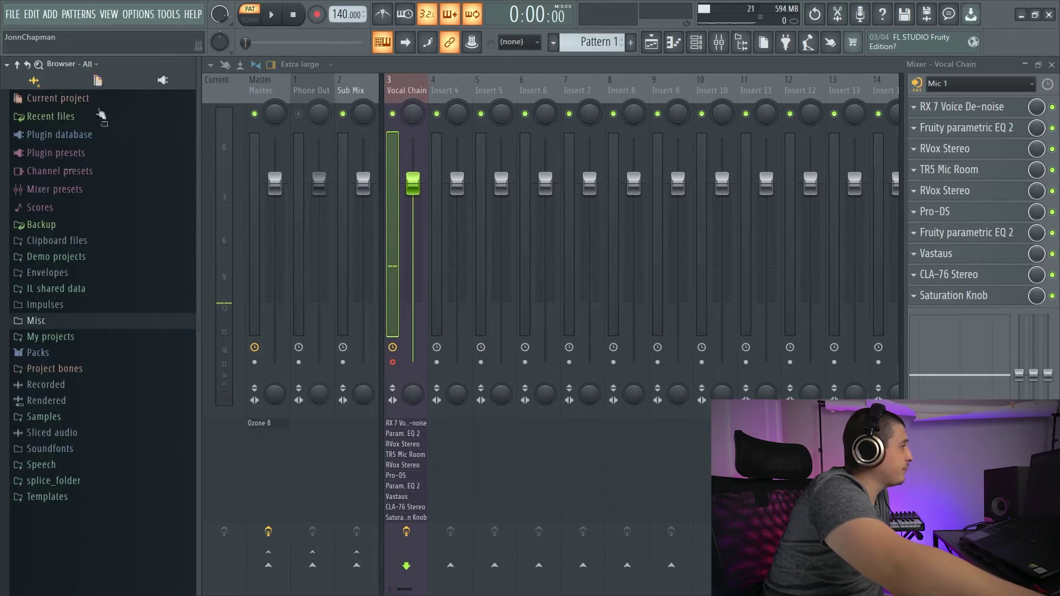
click(47, 224)
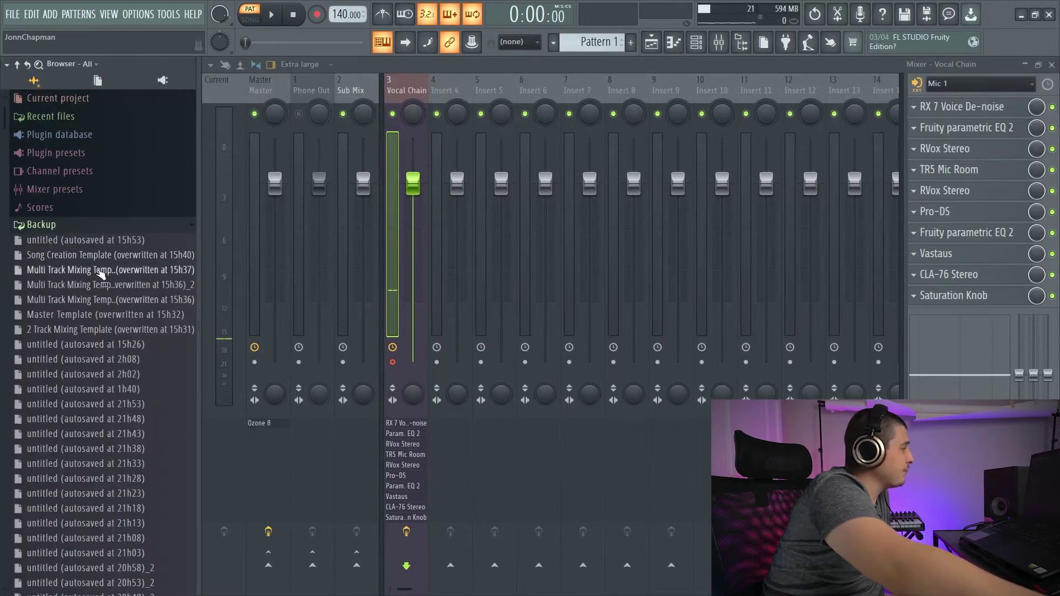
key(alt+F8)
click(13, 14)
click(12, 14)
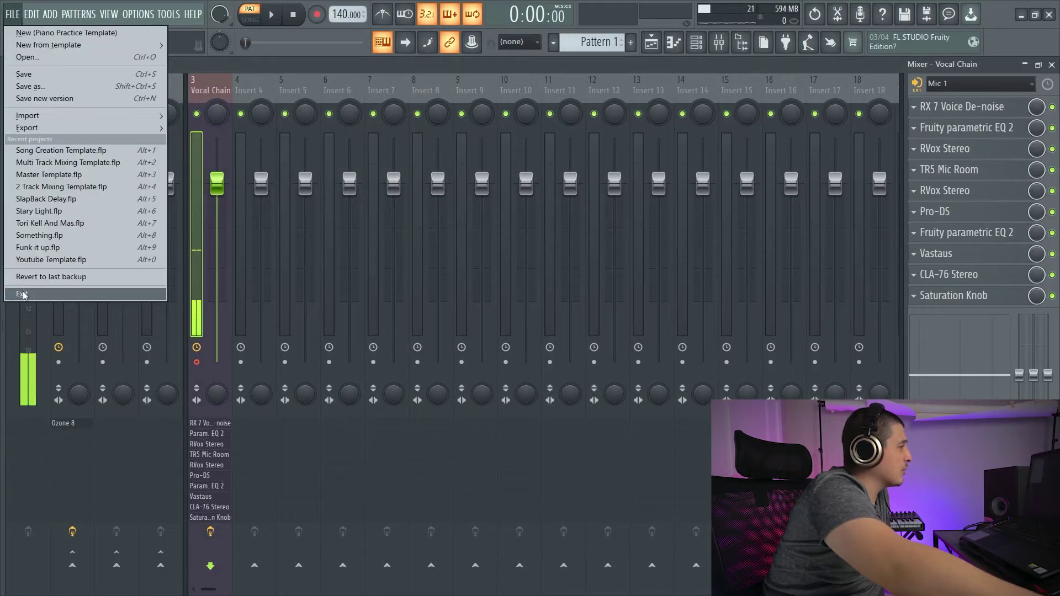
key(Escape)
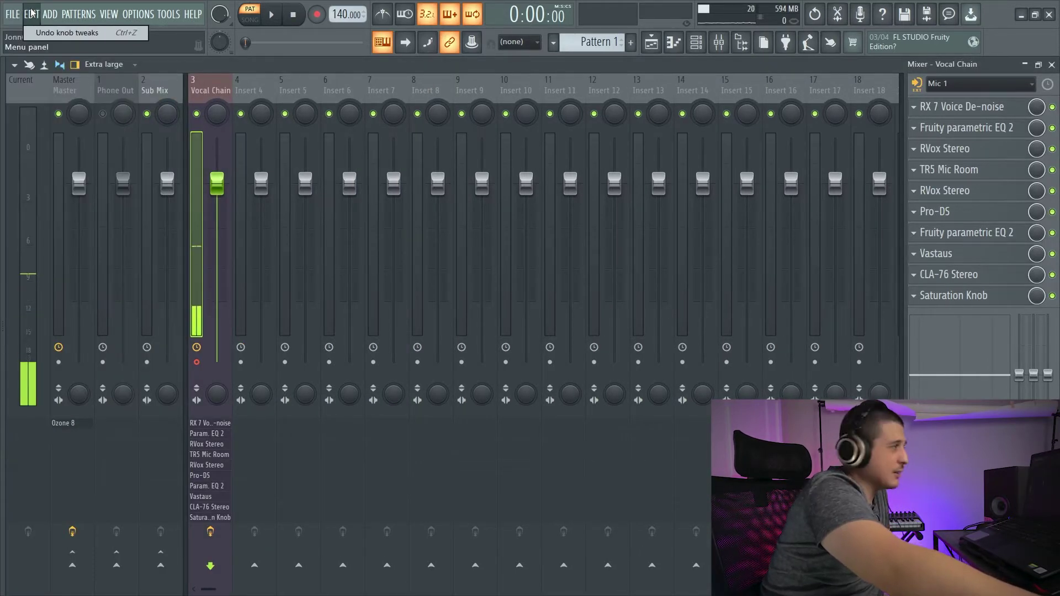
- Preview the plugin list, then set Insert 5, 6 and 7 faders to -6.3, 3.2 and -3.9 dB
click(49, 14)
key(Escape)
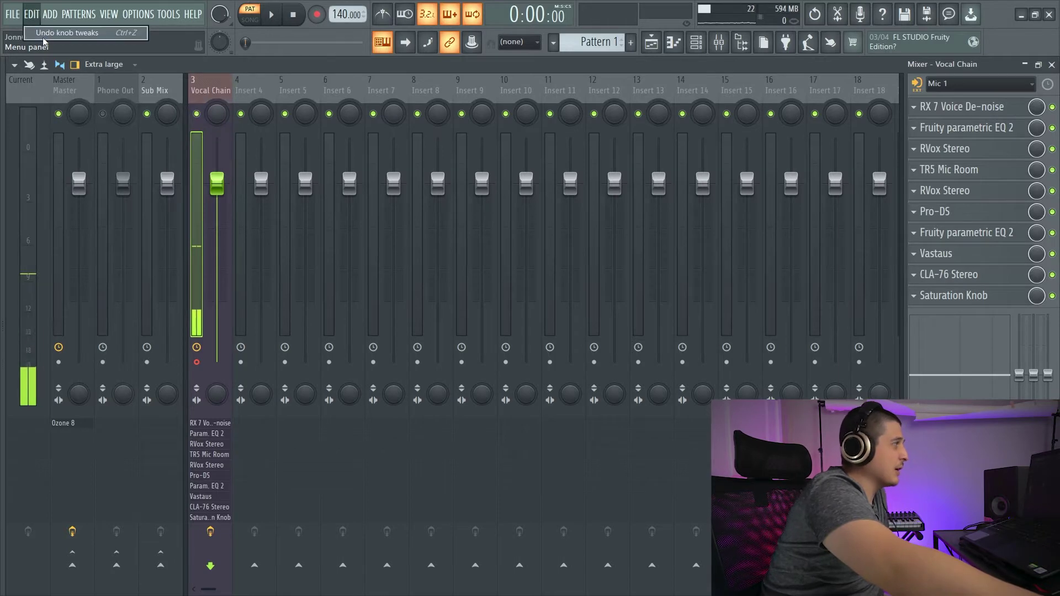
drag(306, 183, 307, 231)
drag(356, 182, 356, 157)
drag(394, 182, 394, 213)
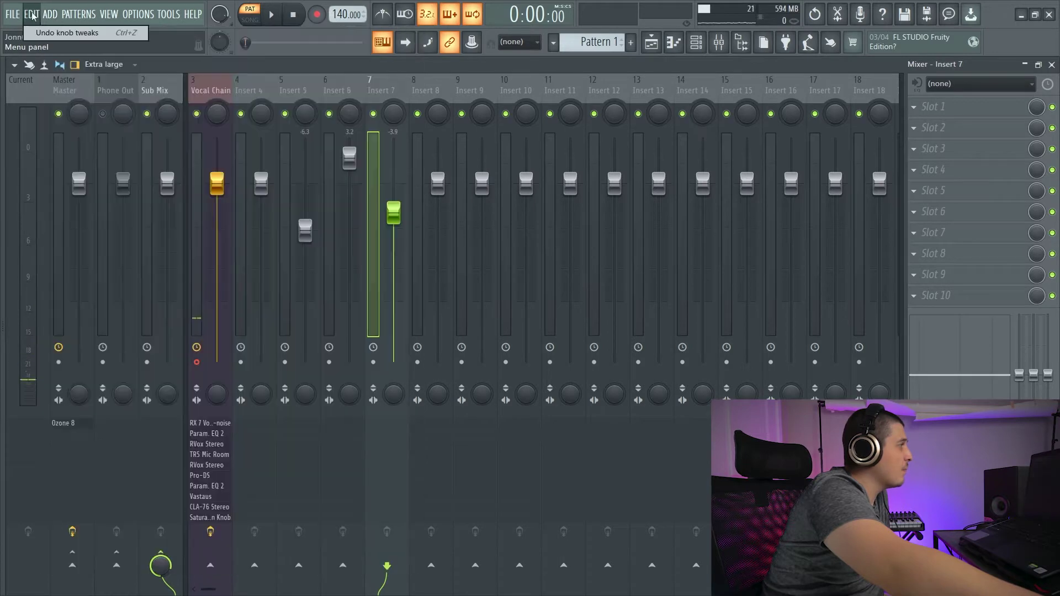
- Undo the fader tweaks, redo them from the Edit menu, then undo again with Ctrl+Z
click(41, 29)
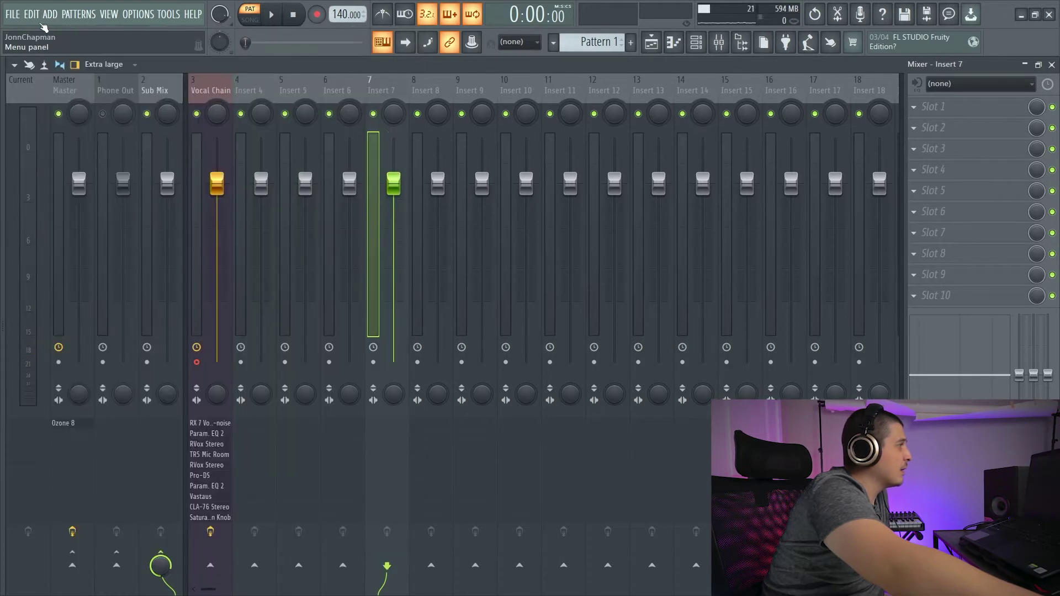
click(44, 16)
mouse_move(32, 14)
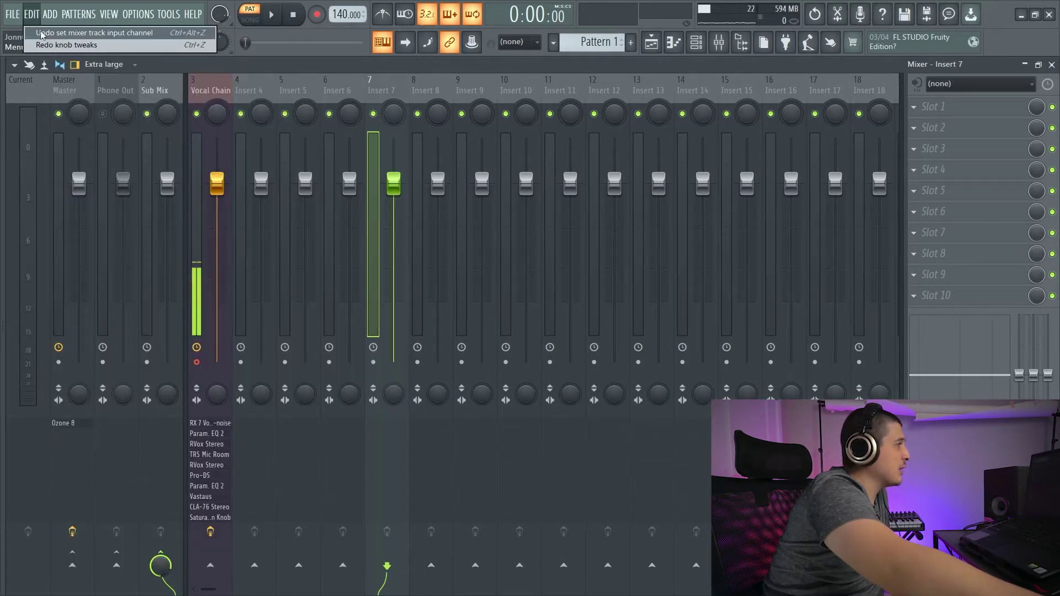
click(179, 44)
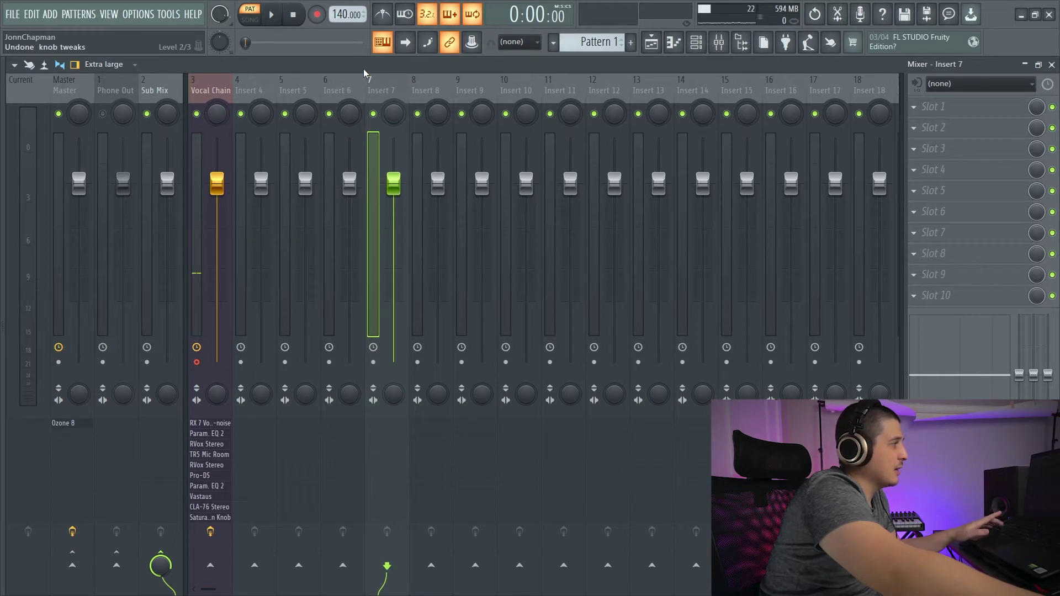
key(ctrl+z)
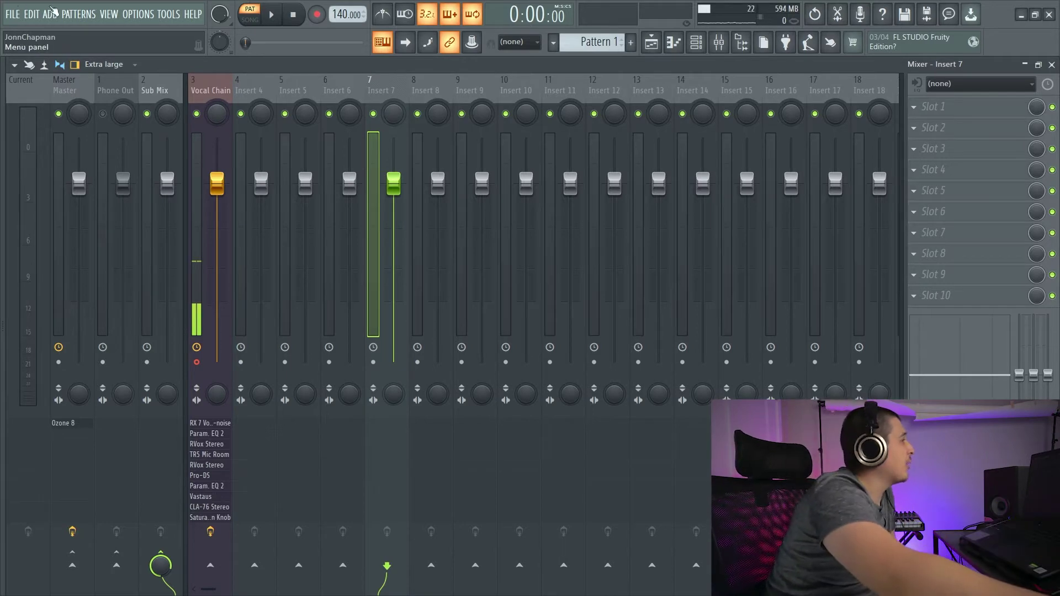
click(210, 90)
click(49, 14)
mouse_move(78, 13)
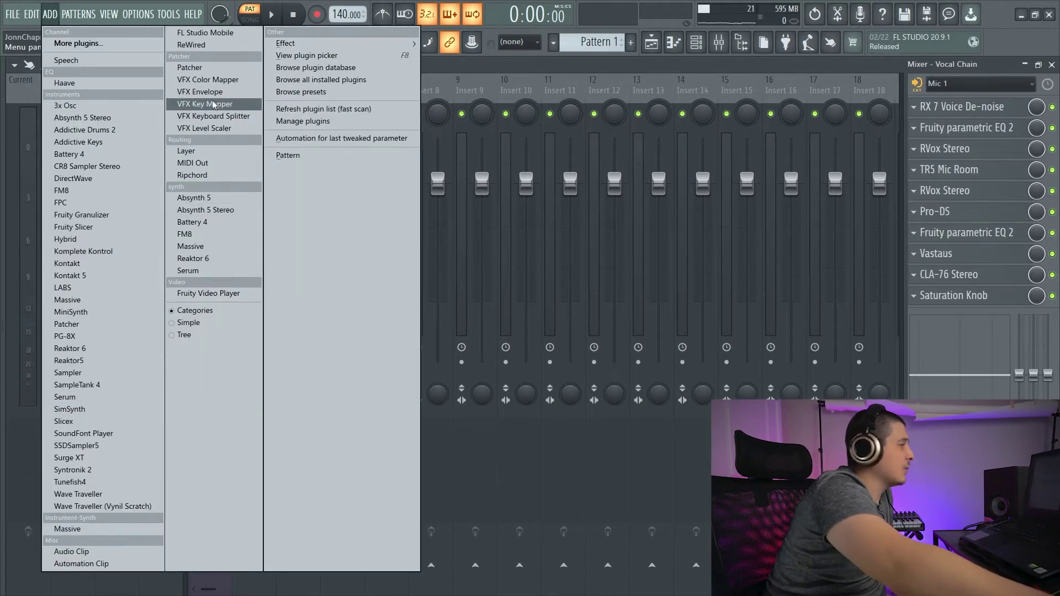
click(77, 43)
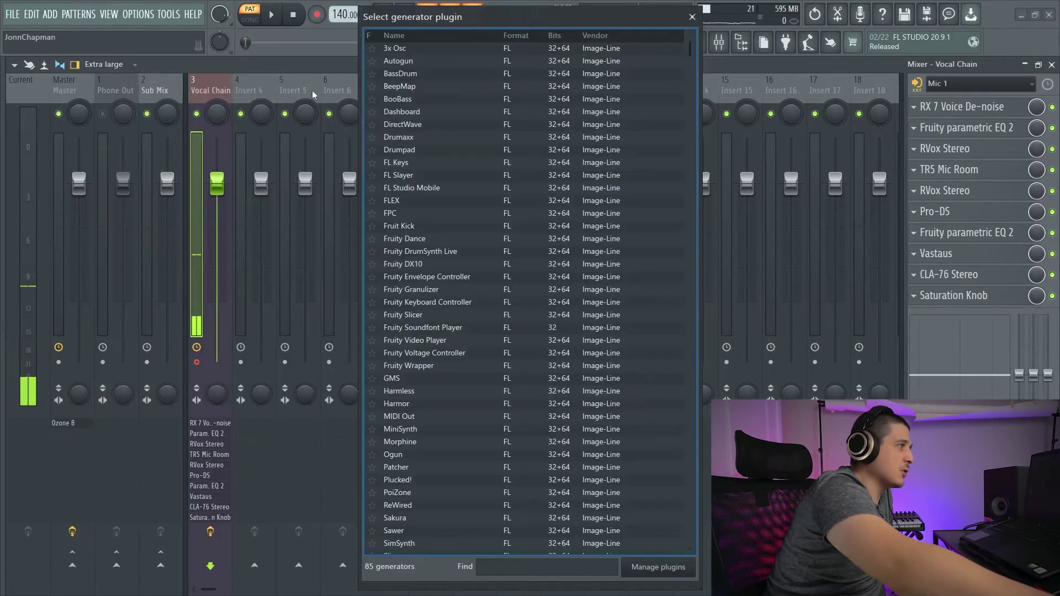
click(658, 567)
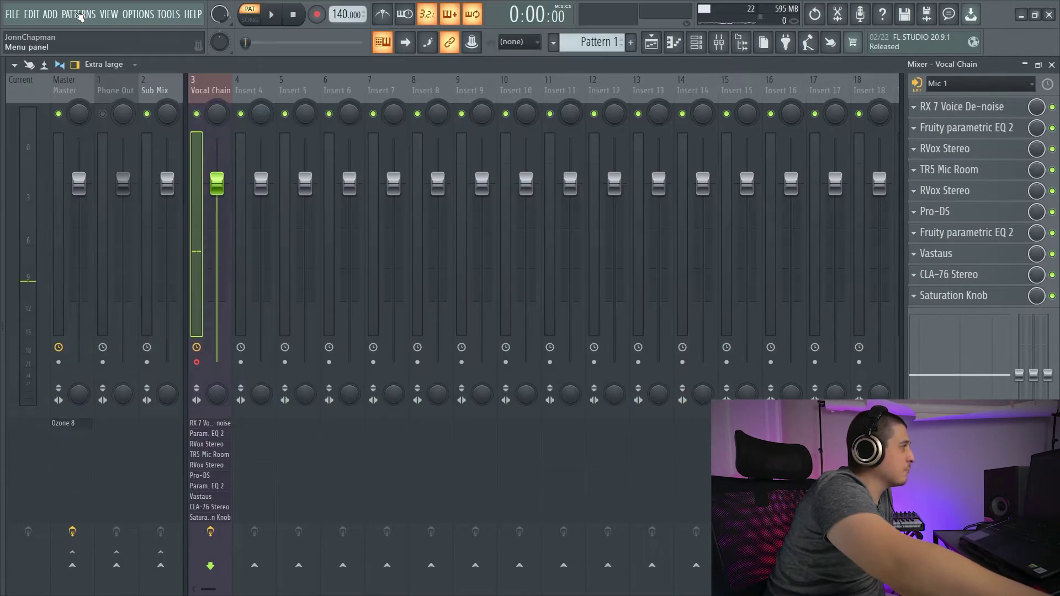
click(79, 13)
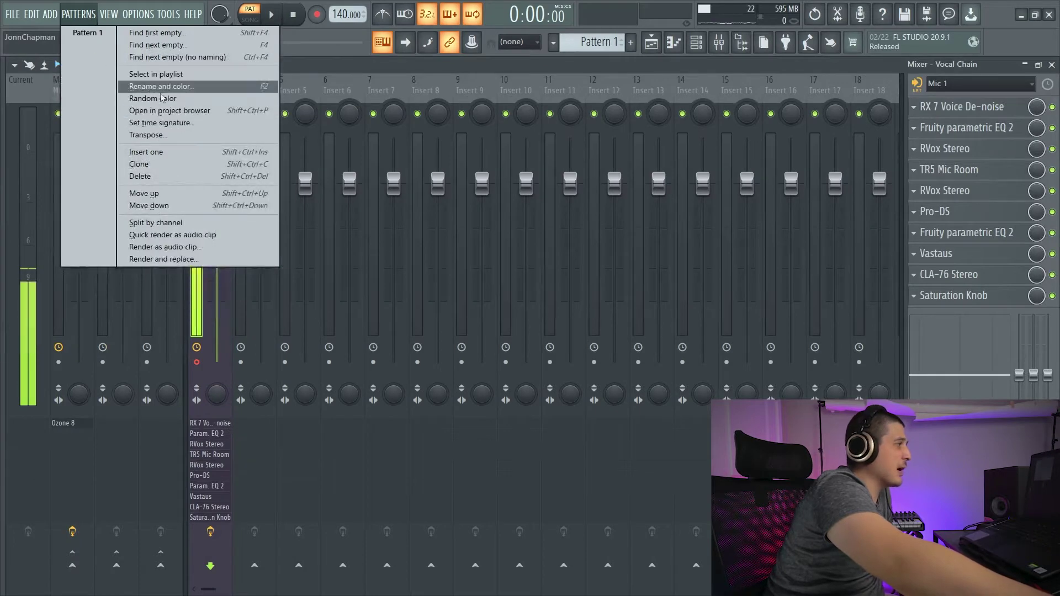
click(109, 16)
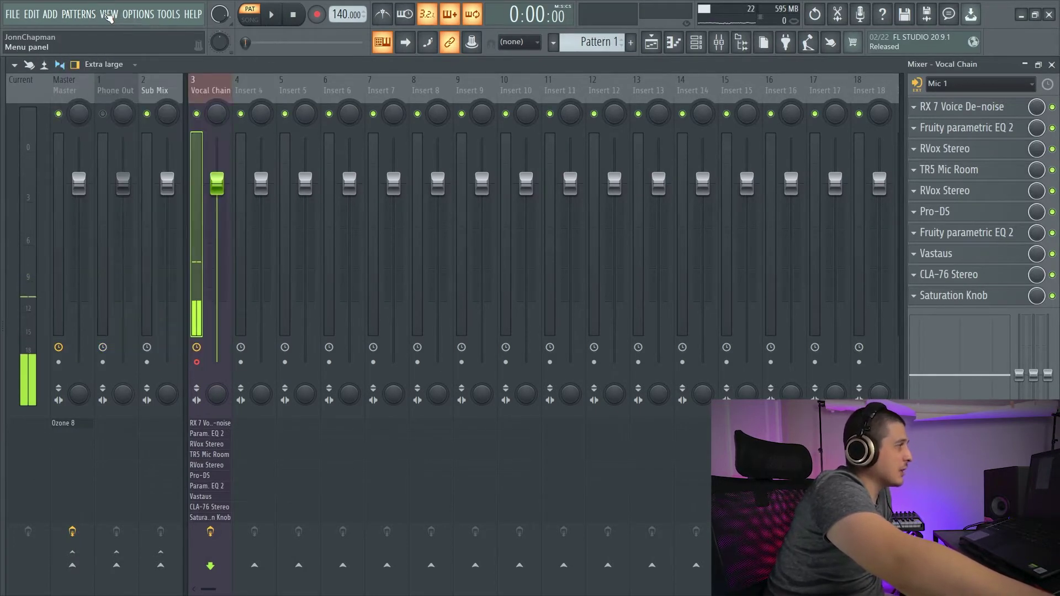
- Show the Effects in use list from the View menu and hide the file browser
click(81, 15)
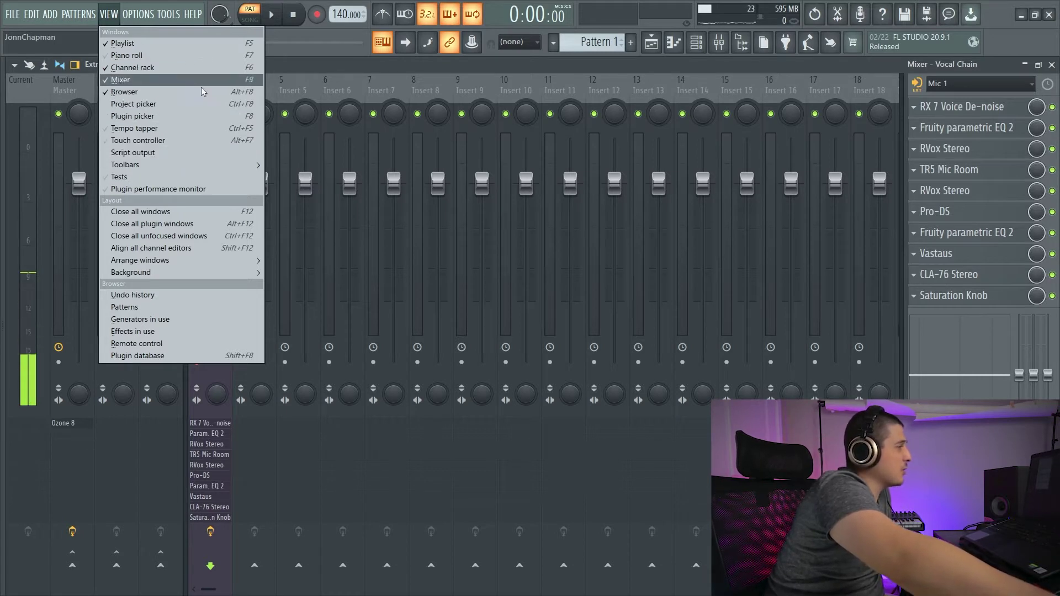
mouse_move(188, 274)
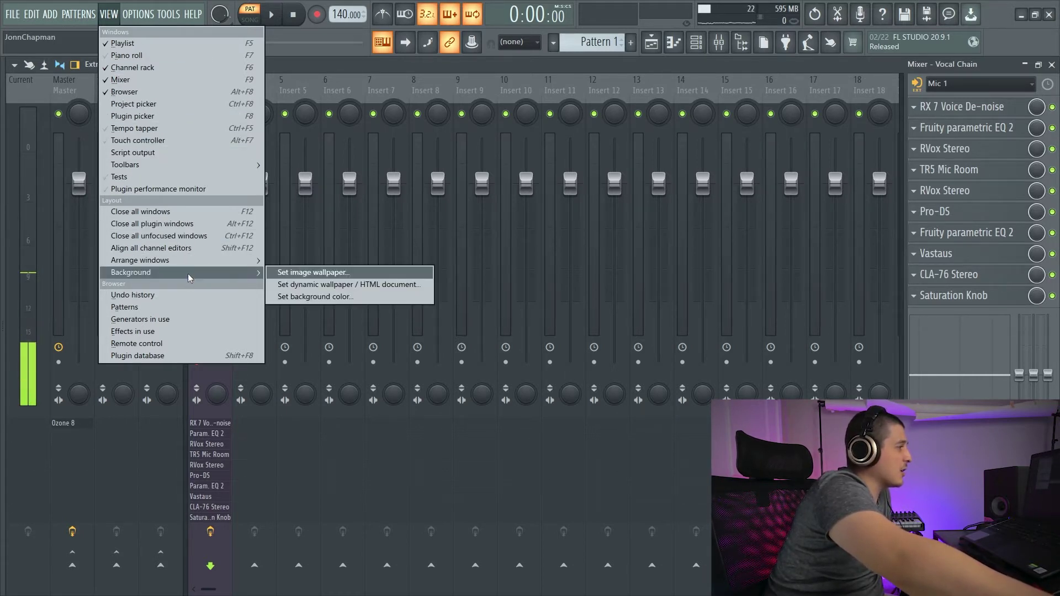
click(166, 331)
key(alt+F8)
key(alt+F8)
key(alt+F8)
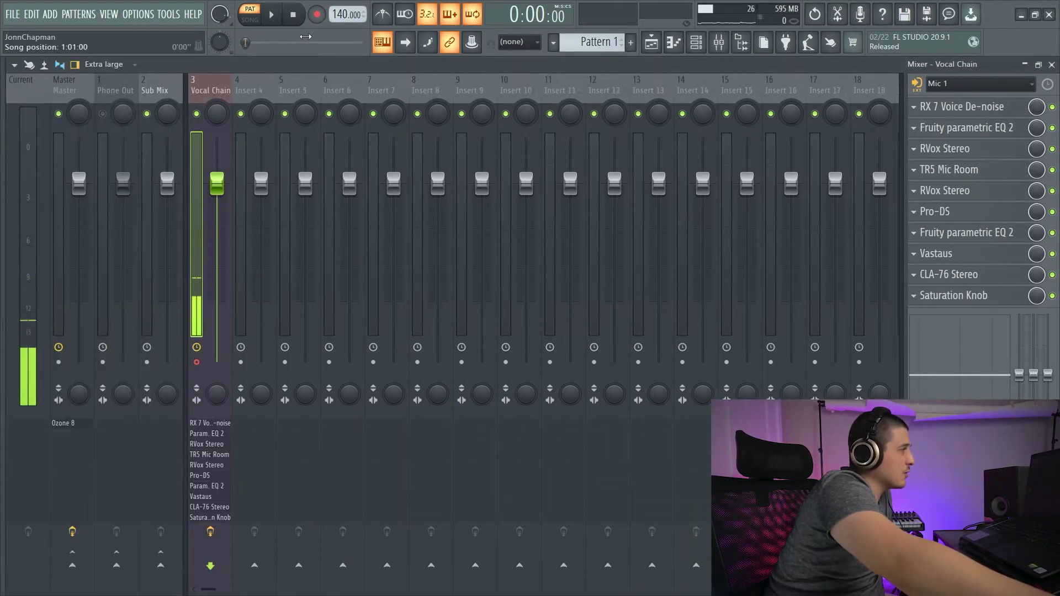
- Open the Plugin performance monitor from the View menu and close it again
click(109, 14)
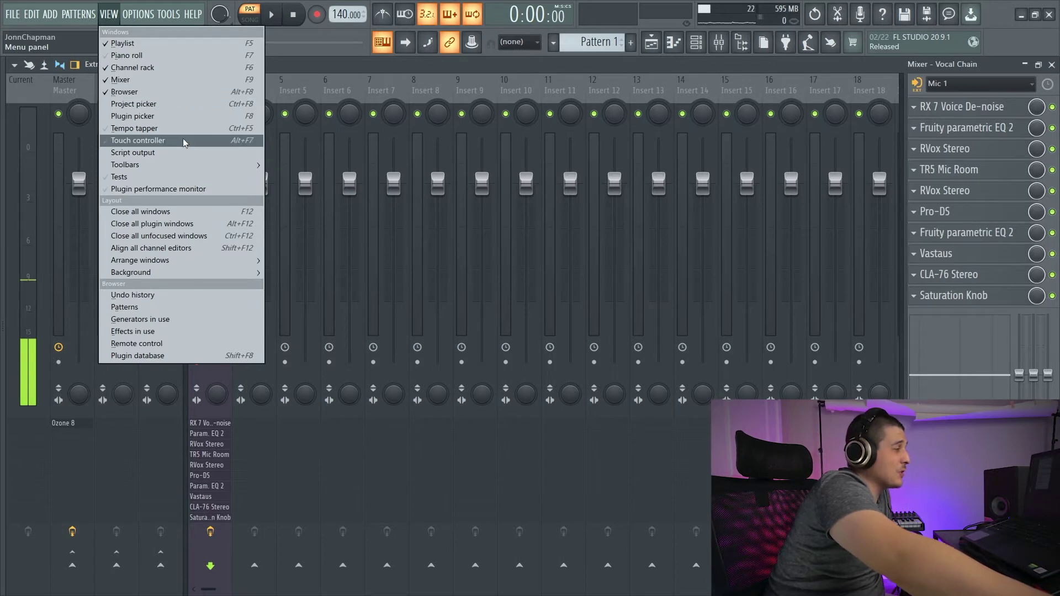
click(187, 190)
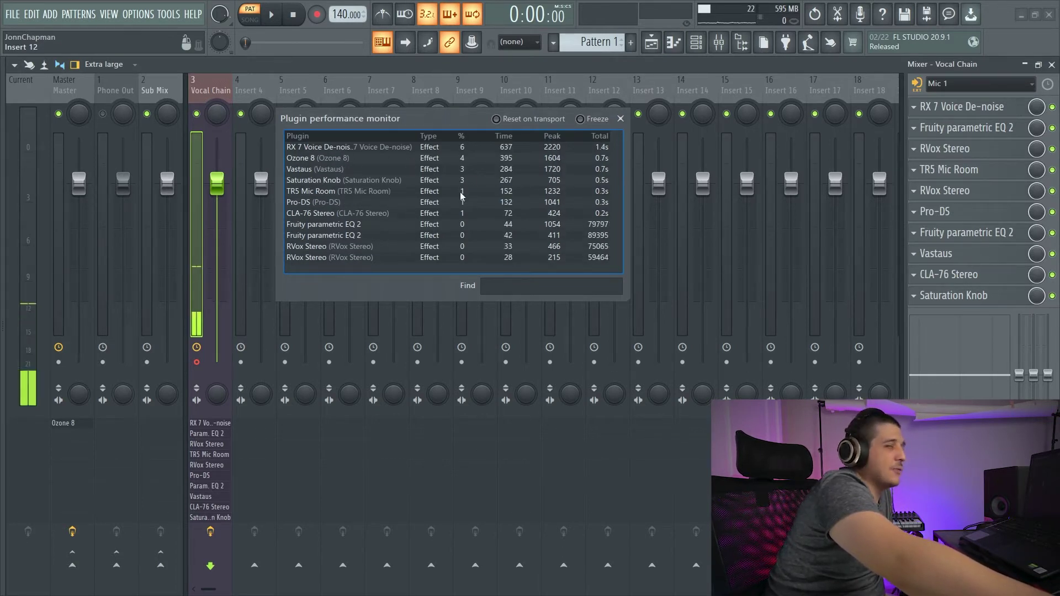
click(620, 119)
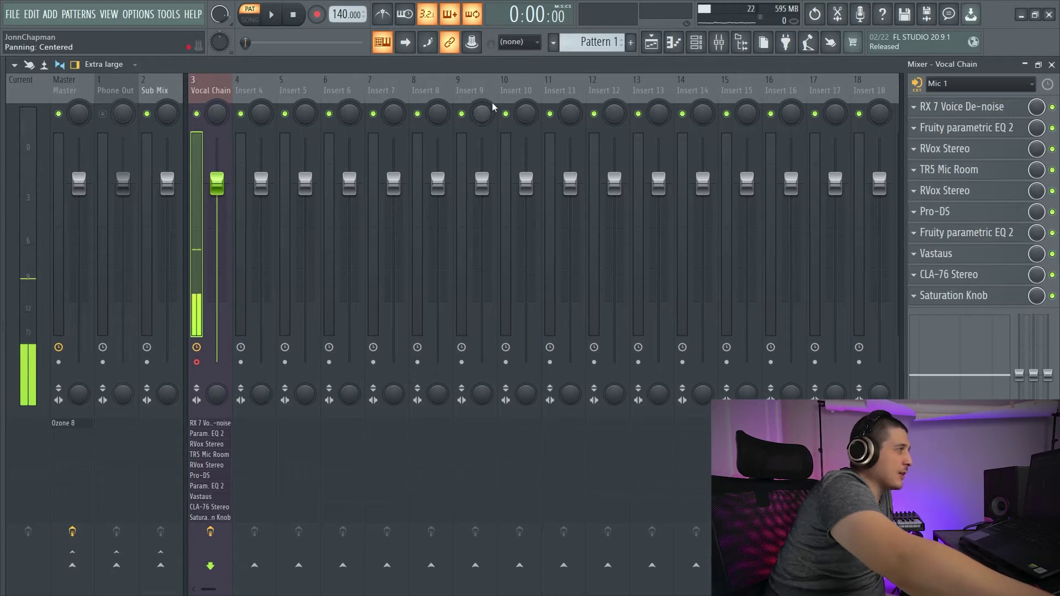
- Look over the program options, then close the mixer with F9
click(110, 15)
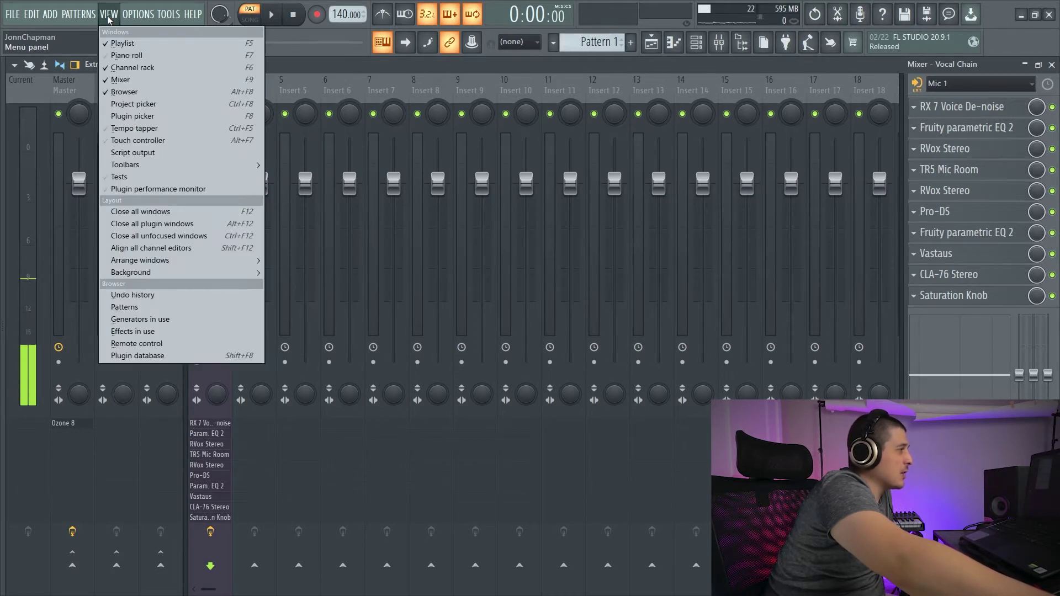
click(328, 66)
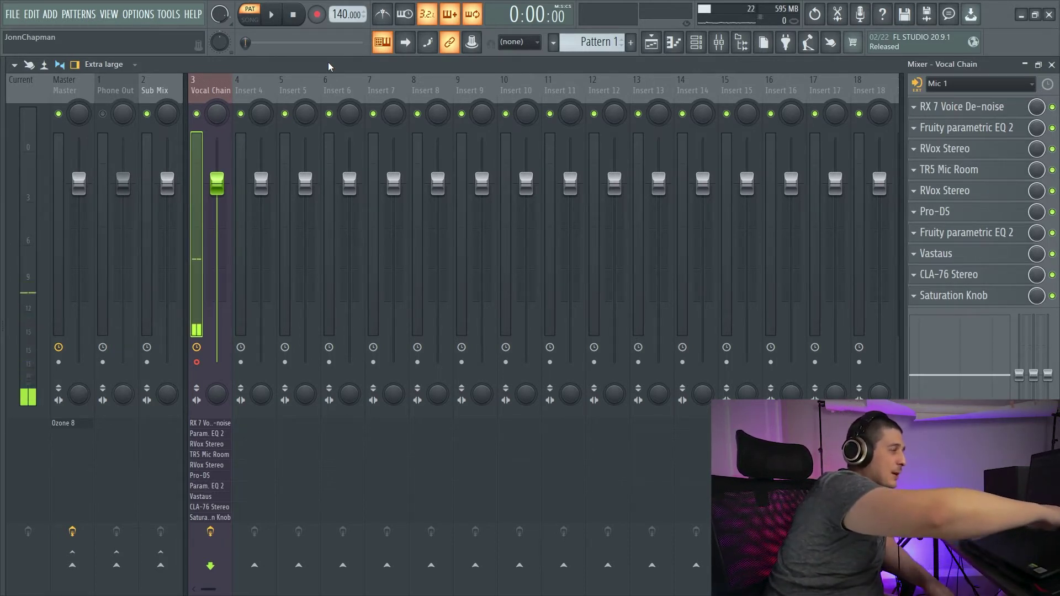
key(F9)
click(146, 14)
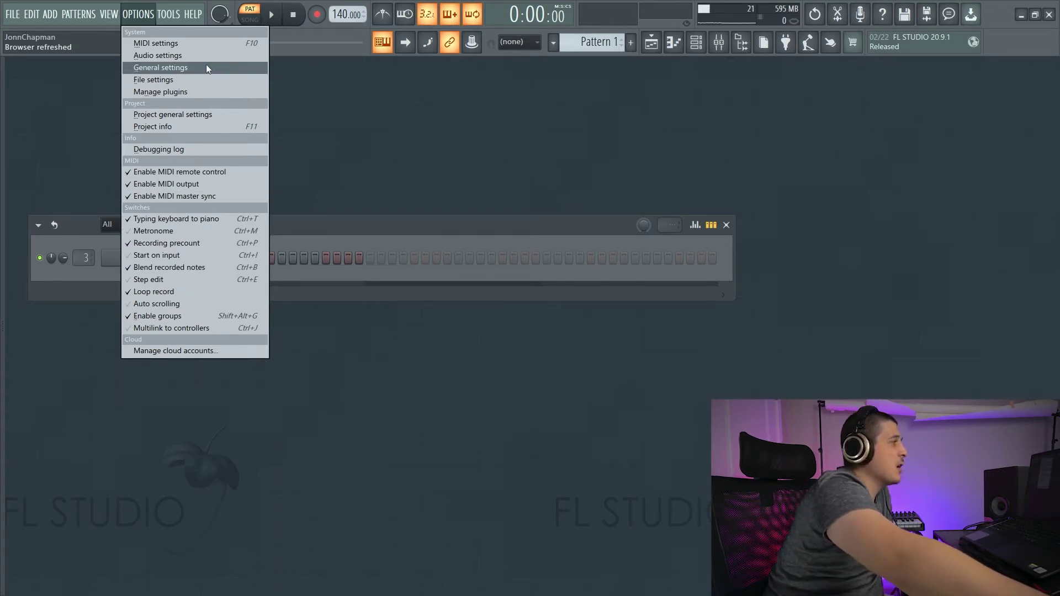
click(180, 42)
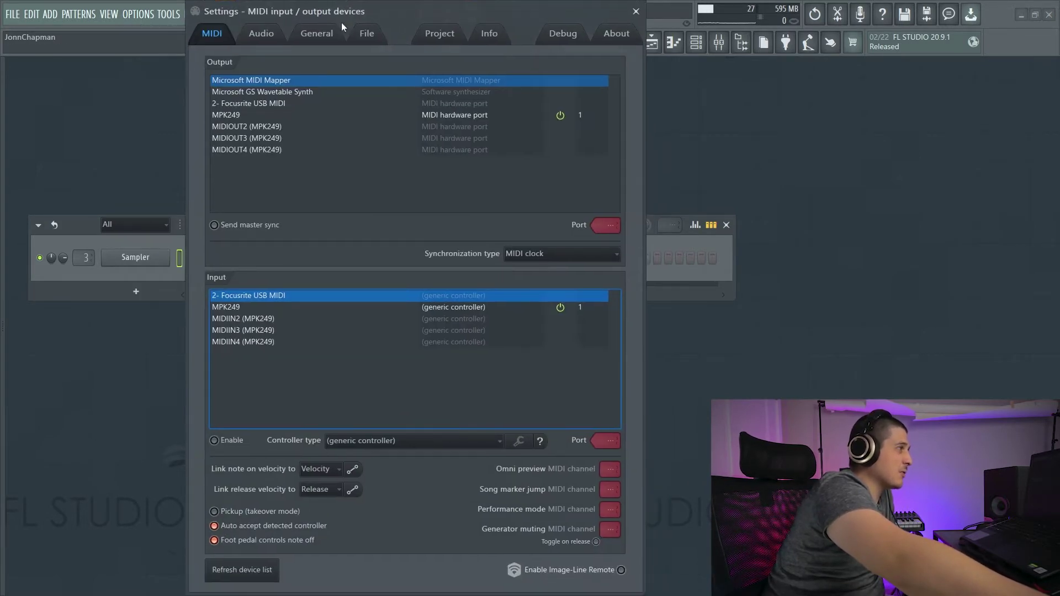
click(261, 34)
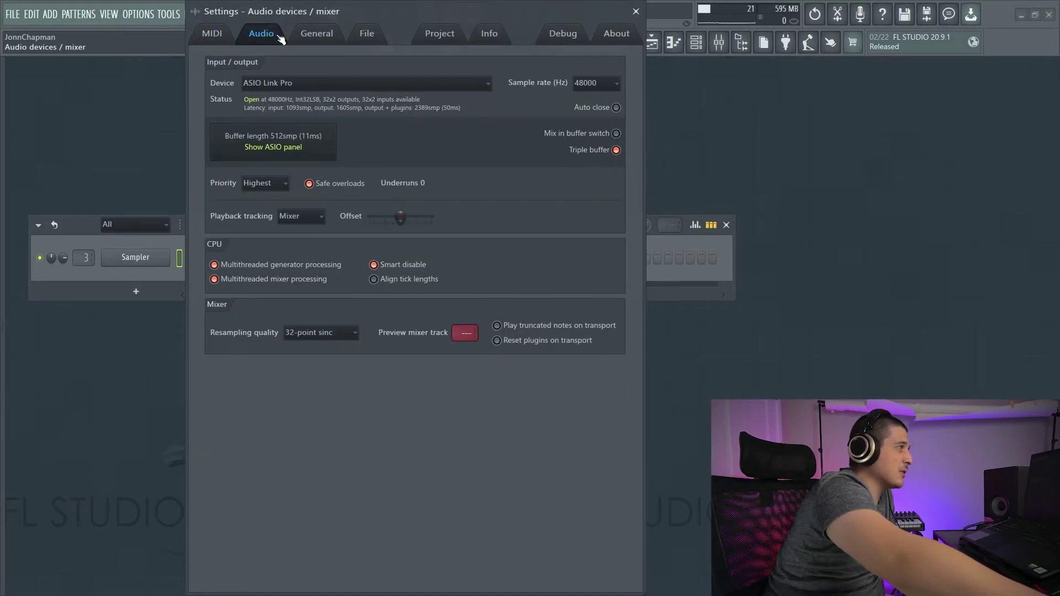
click(636, 11)
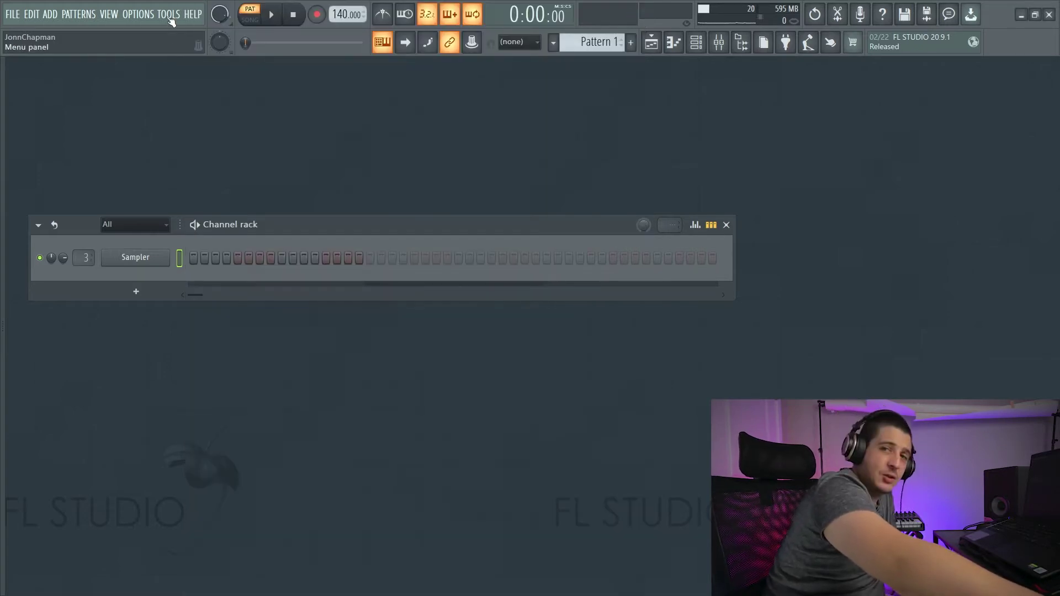
- Browse TOOLS past One-click audio recording and Macros to show the Last tweaked submenu
click(170, 16)
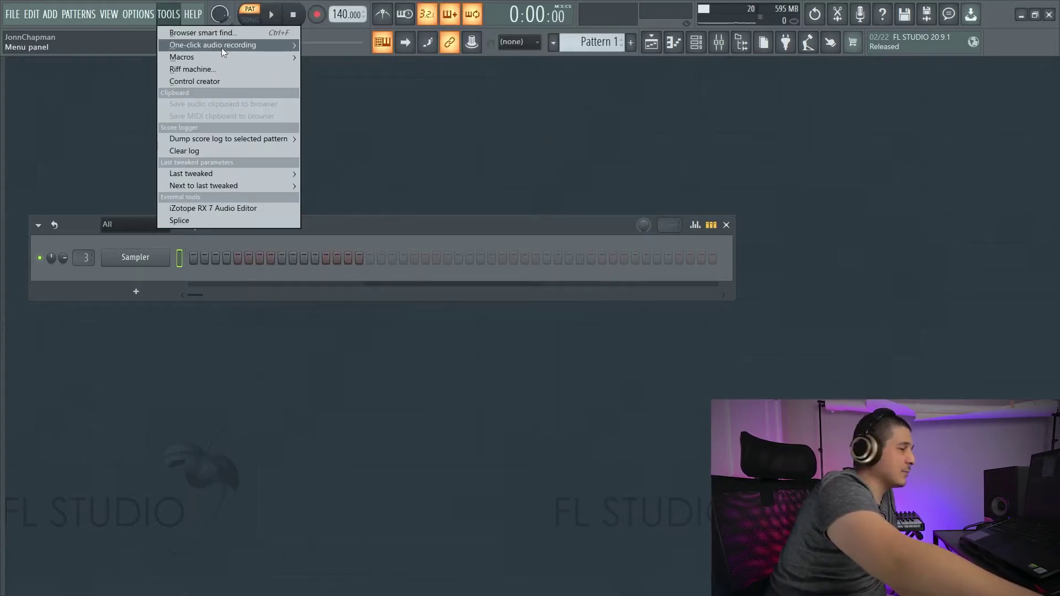
mouse_move(220, 48)
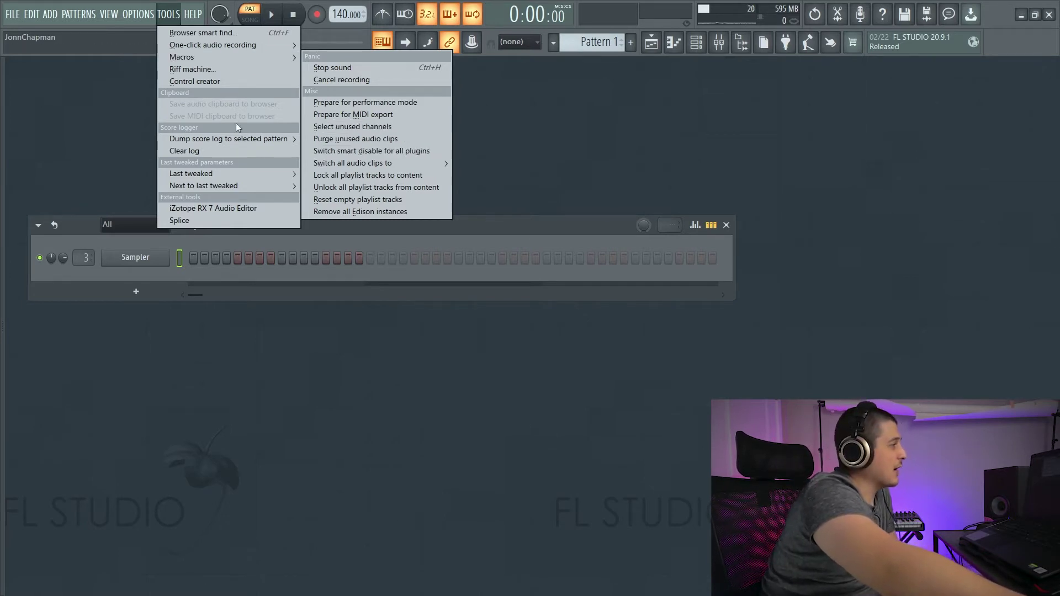
mouse_move(242, 174)
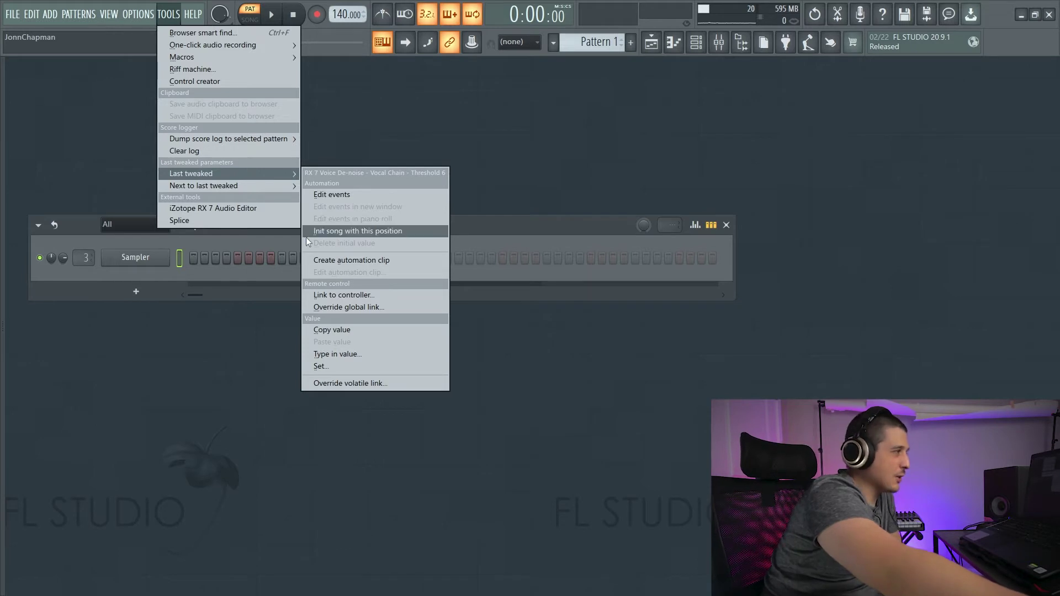
- Show the pan knob's automation options and revisit the TOOLS Last tweaked submenu
right_click(65, 257)
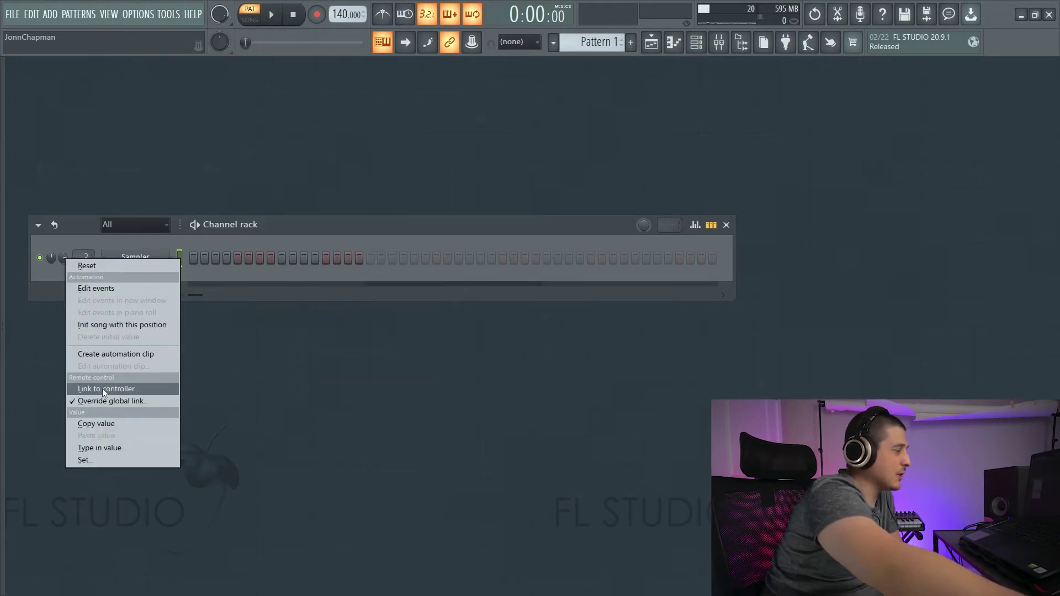
click(148, 16)
mouse_move(161, 17)
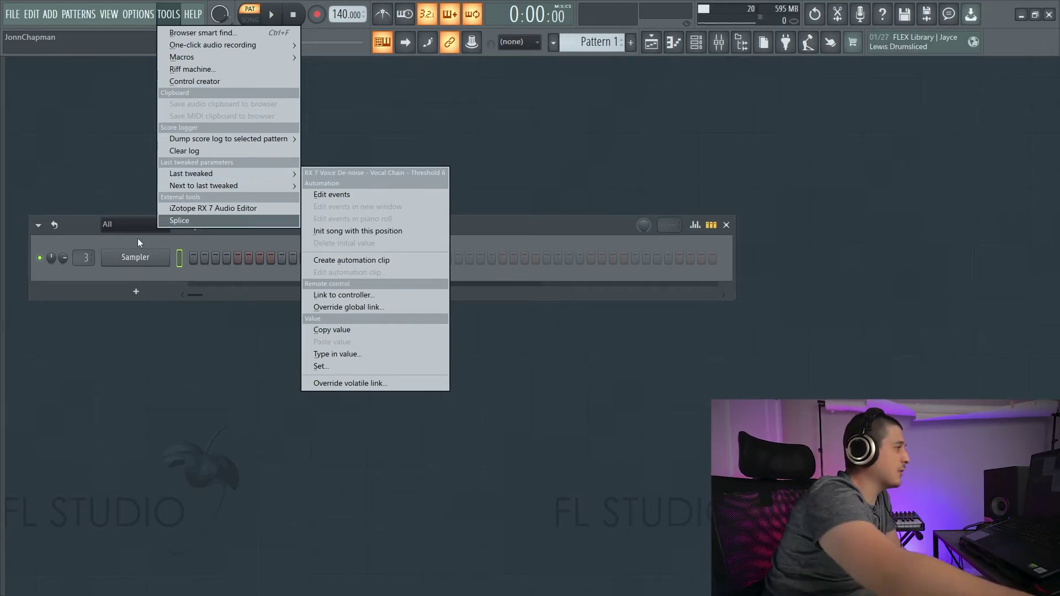
- View the Sampler channel's Receive notes from options, then dismiss the menu
right_click(133, 259)
mouse_move(393, 393)
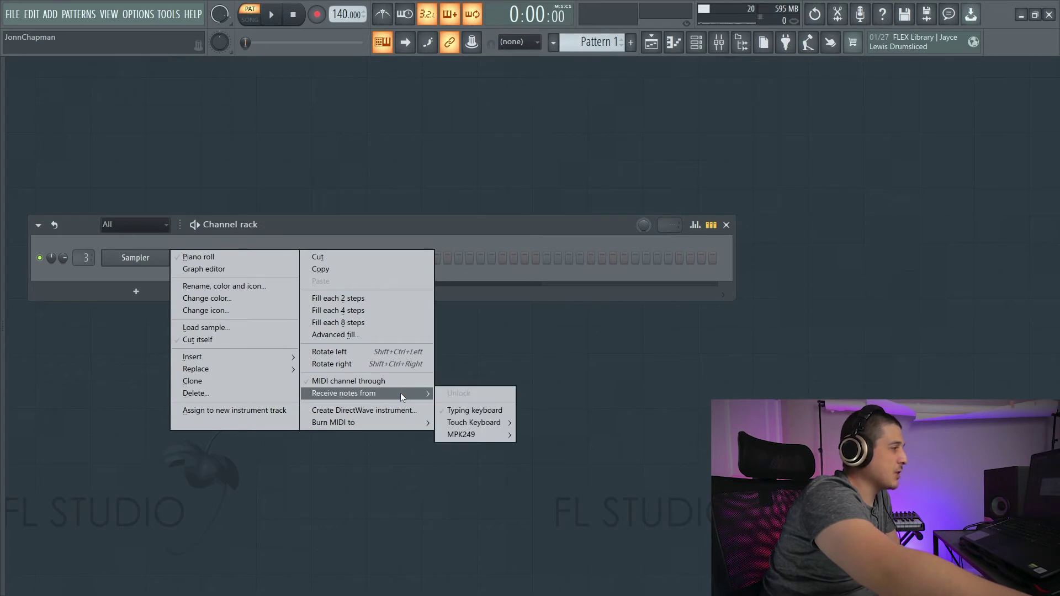
mouse_move(500, 422)
click(457, 237)
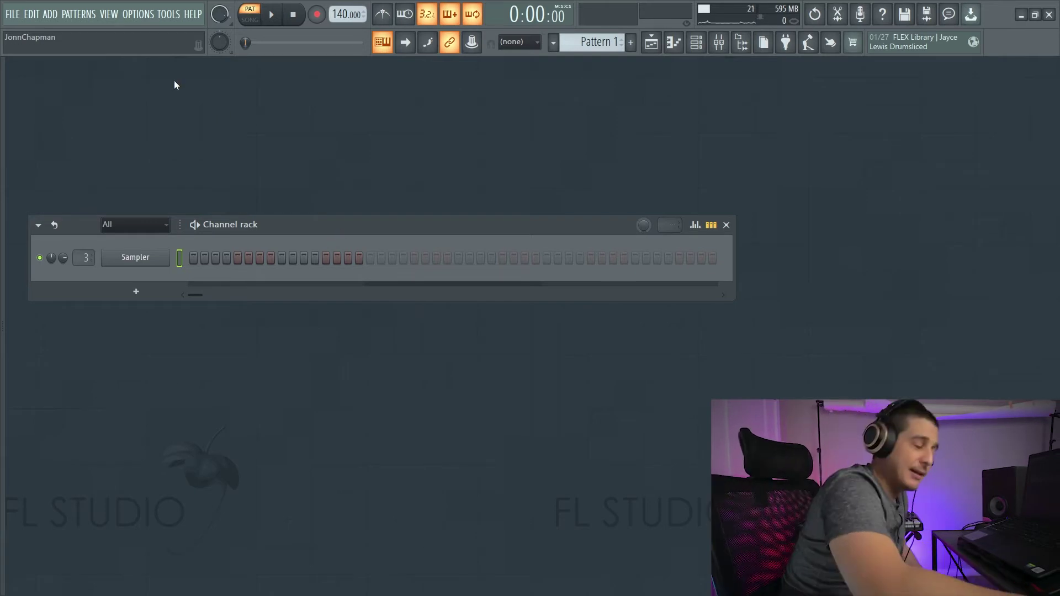
click(193, 14)
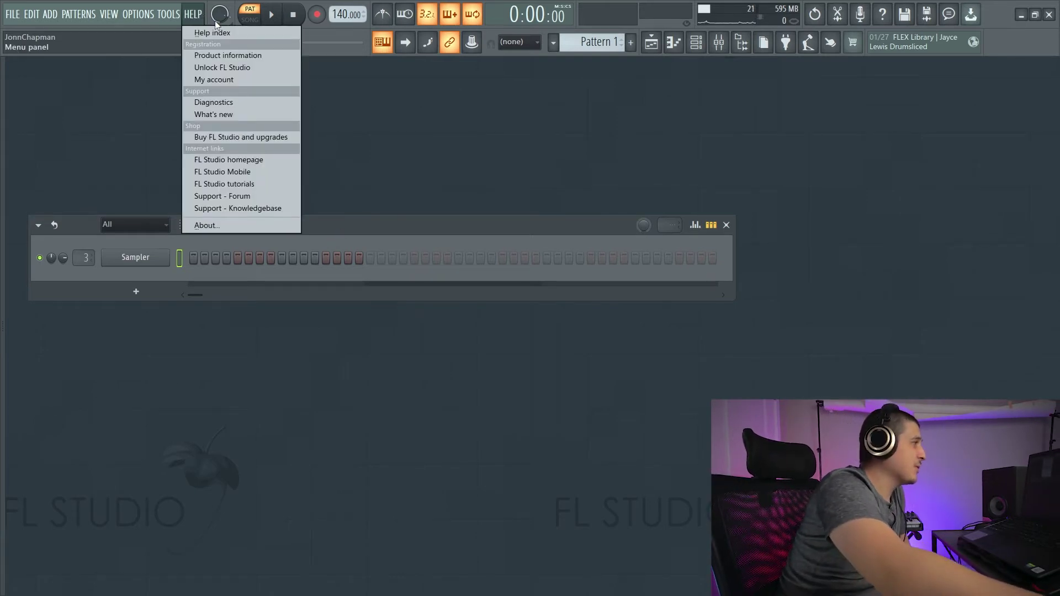
click(230, 102)
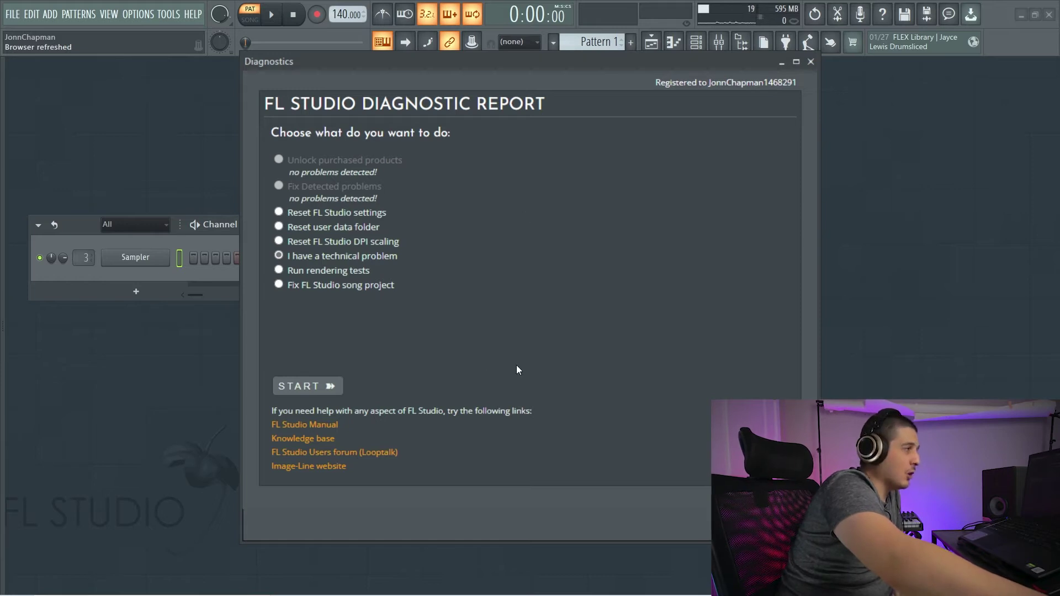
key(Escape)
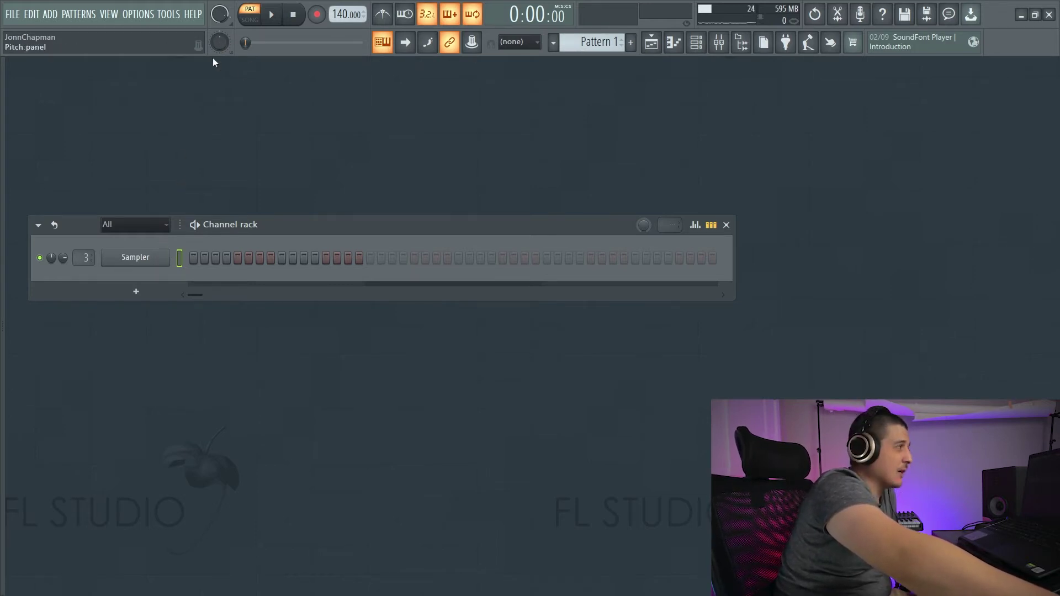
- Open the Sampler settings, view its envelope and keyboard settings, and close the window
click(158, 256)
drag(237, 251, 250, 159)
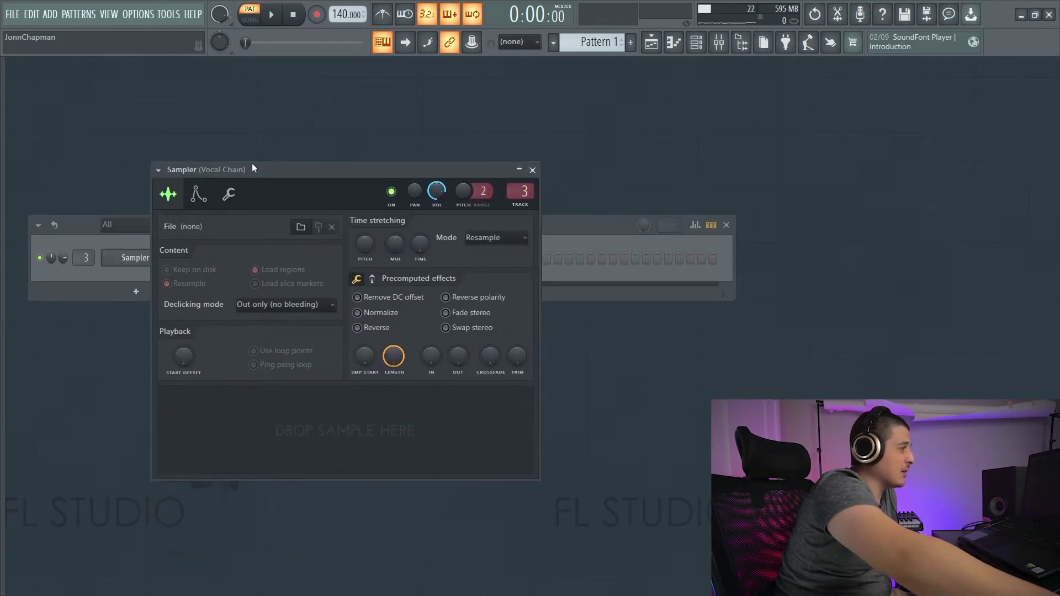
click(197, 188)
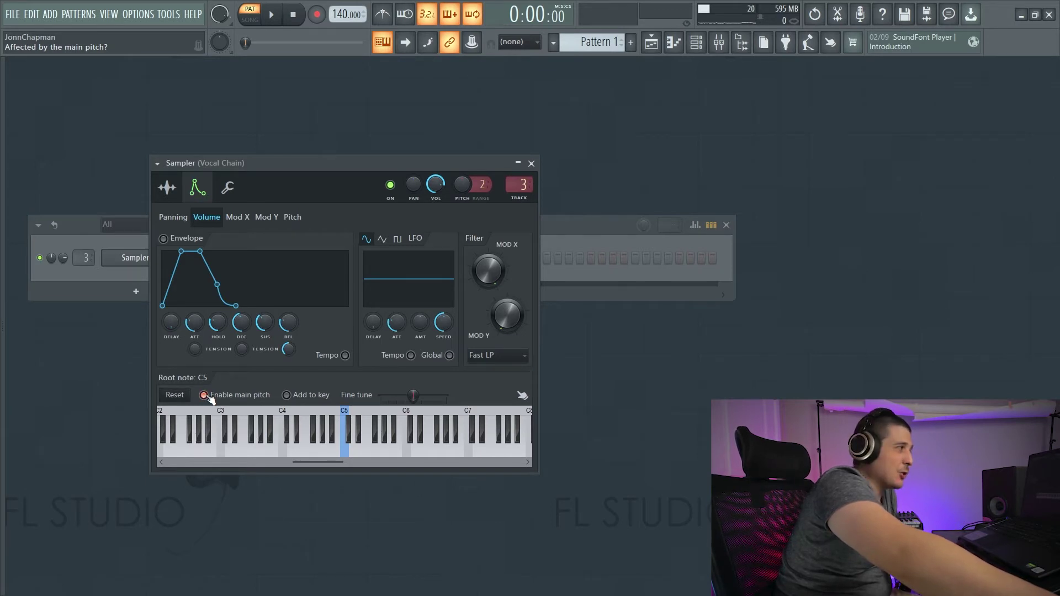
drag(289, 162, 356, 172)
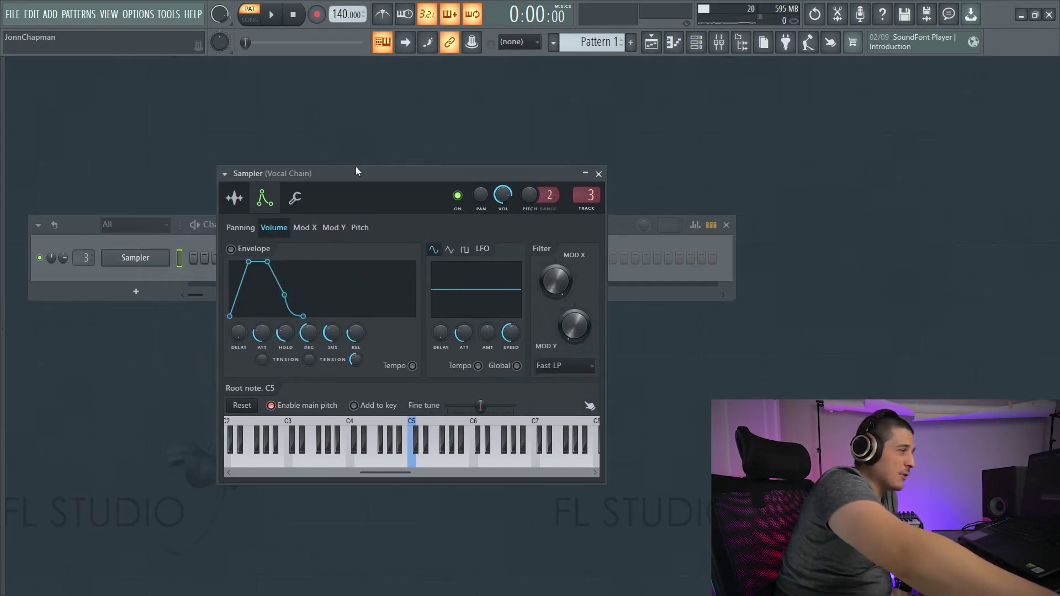
click(599, 174)
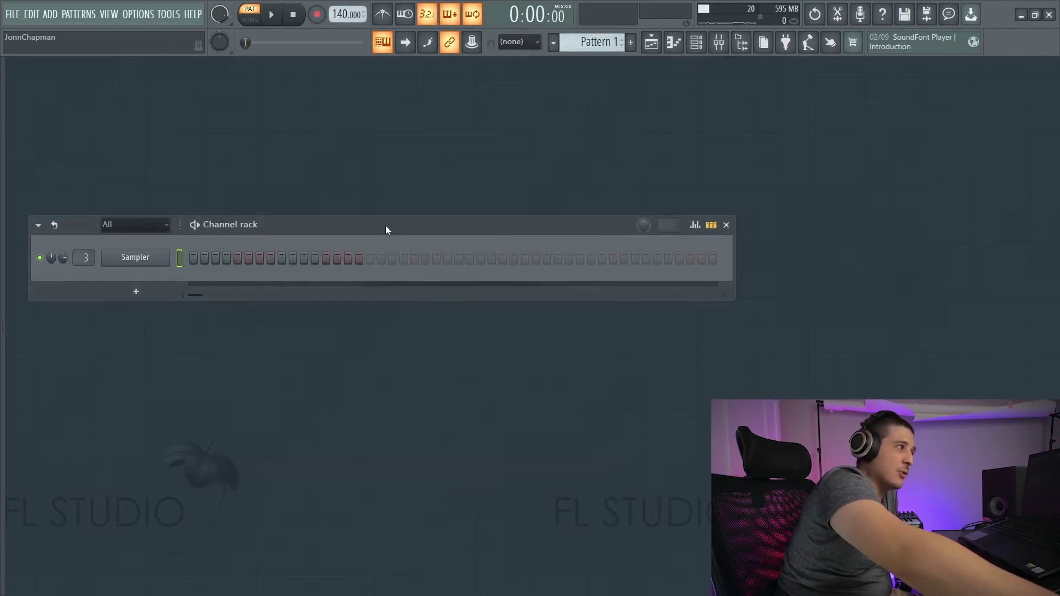
- Add a Massive channel, browse its wrapper settings, close it, and check master pitch options
click(135, 291)
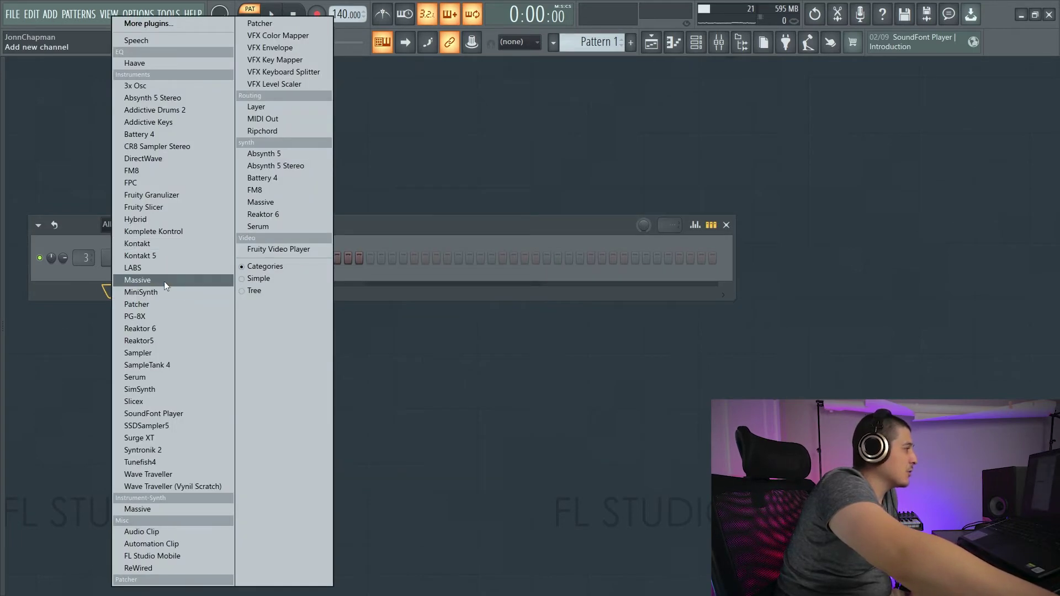
click(164, 281)
click(102, 186)
click(128, 211)
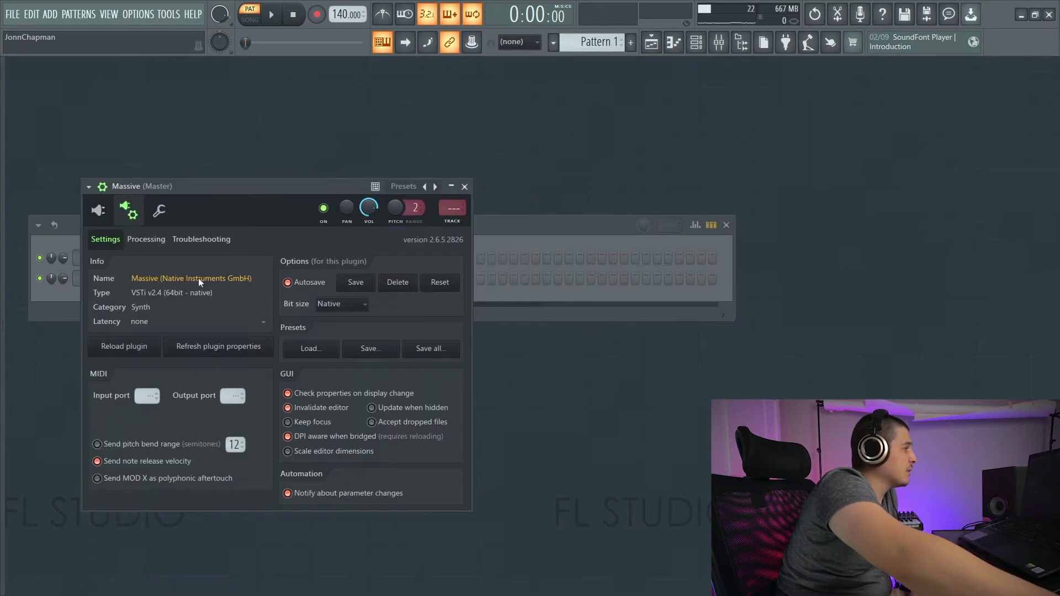
click(159, 213)
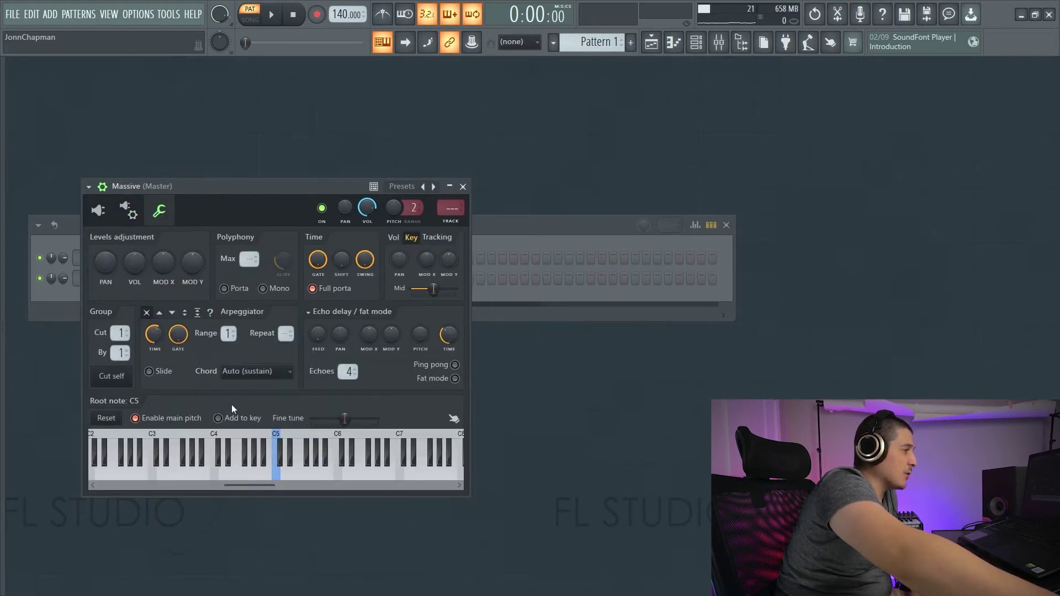
key(Escape)
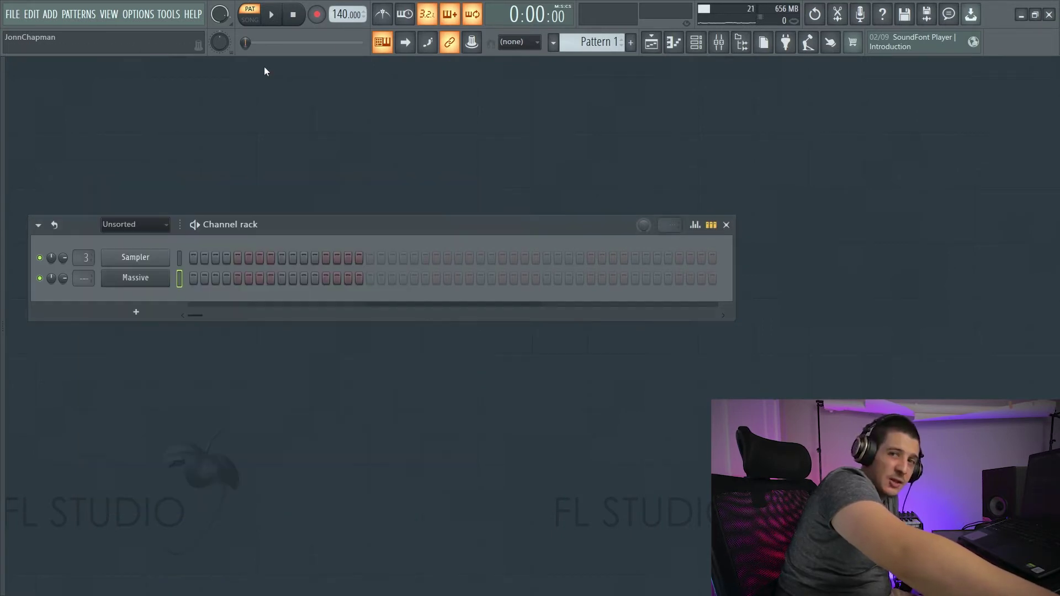
right_click(220, 42)
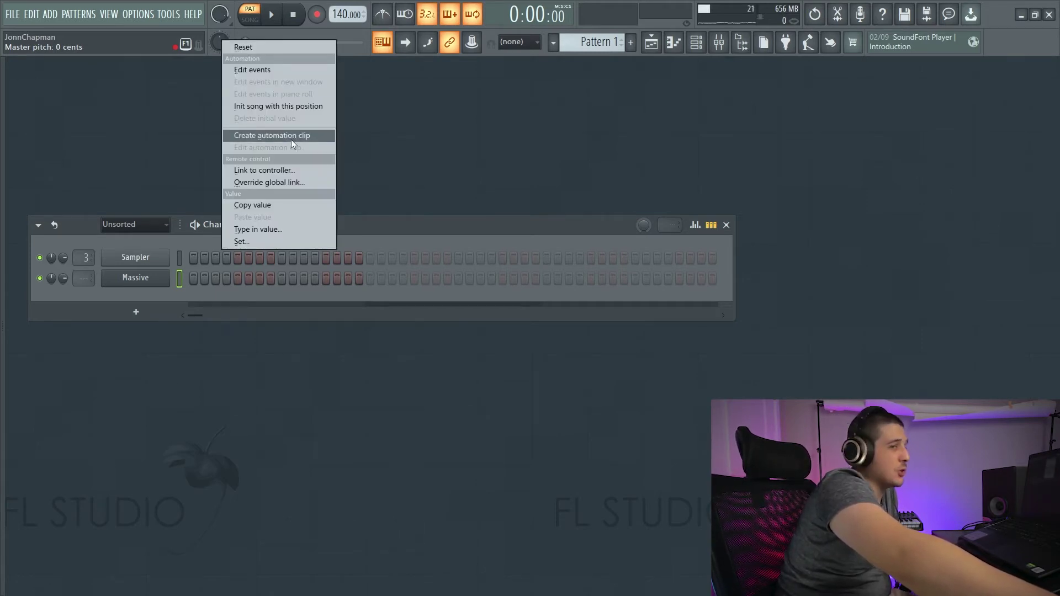
click(448, 207)
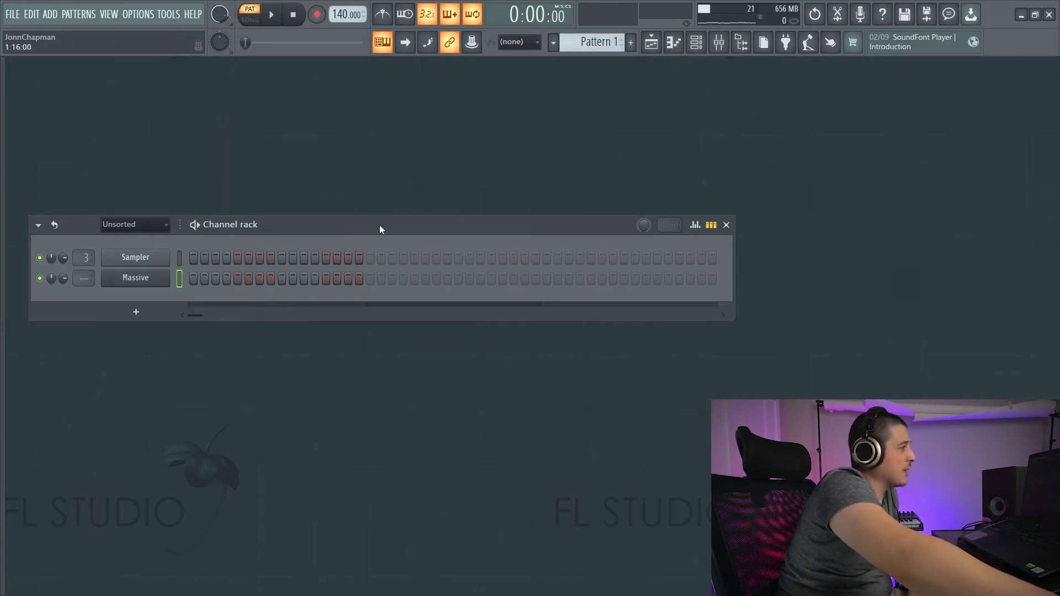
- Open the Playlist and show the Record button's Recording filter / Quantize menu
click(696, 42)
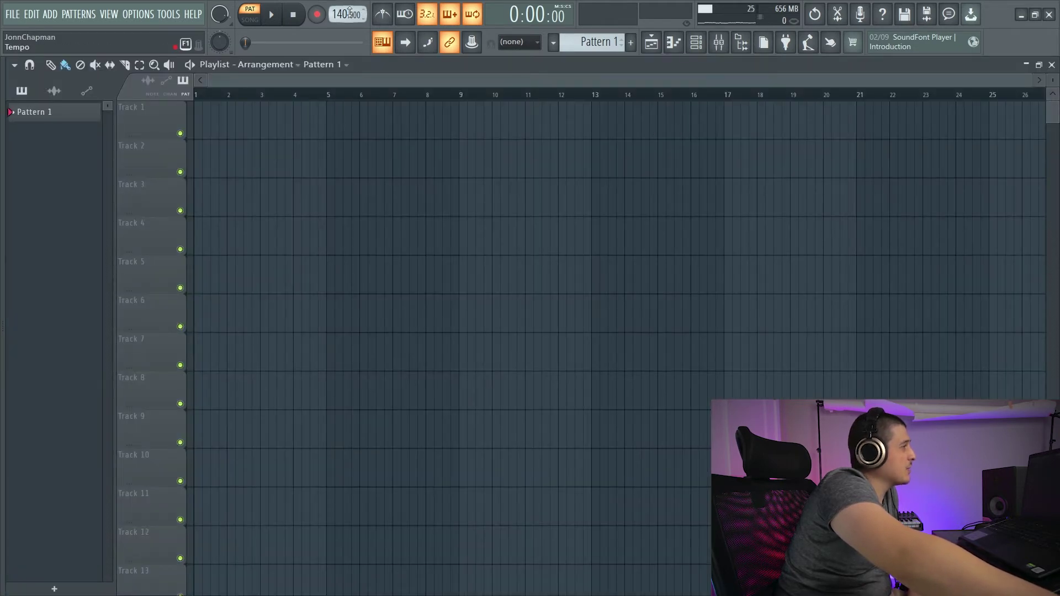
right_click(320, 16)
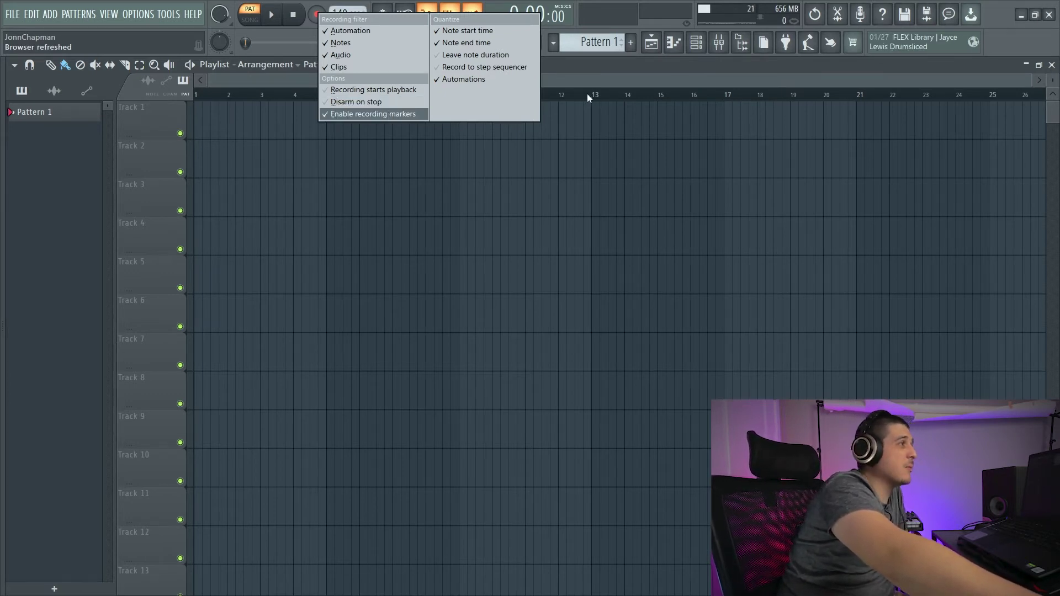
- Switch to Song mode, start playback, and make the Auto marker a punch-in point
click(555, 92)
key(space)
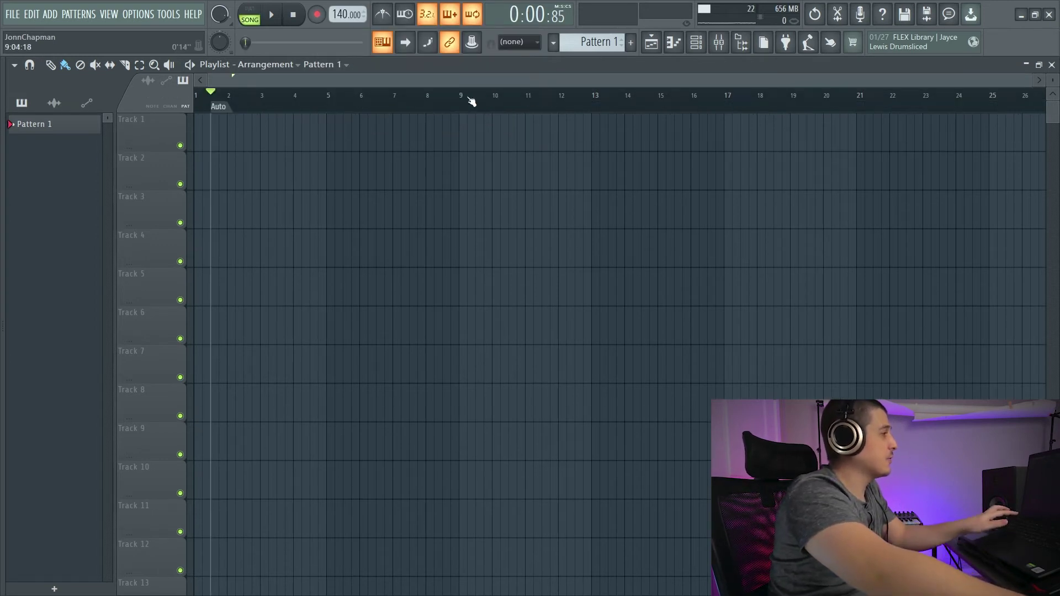
right_click(220, 107)
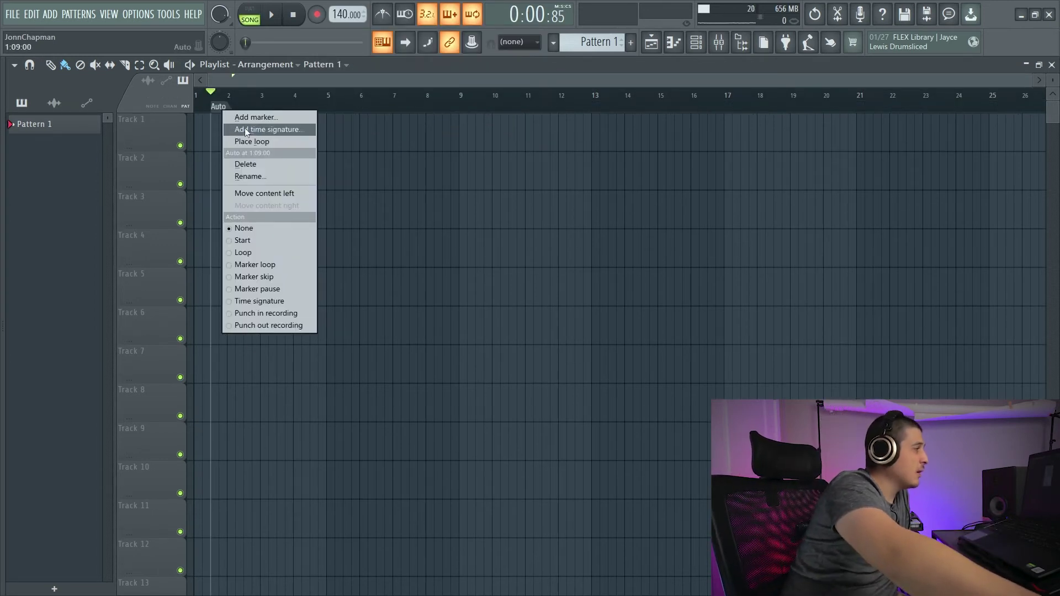
click(237, 313)
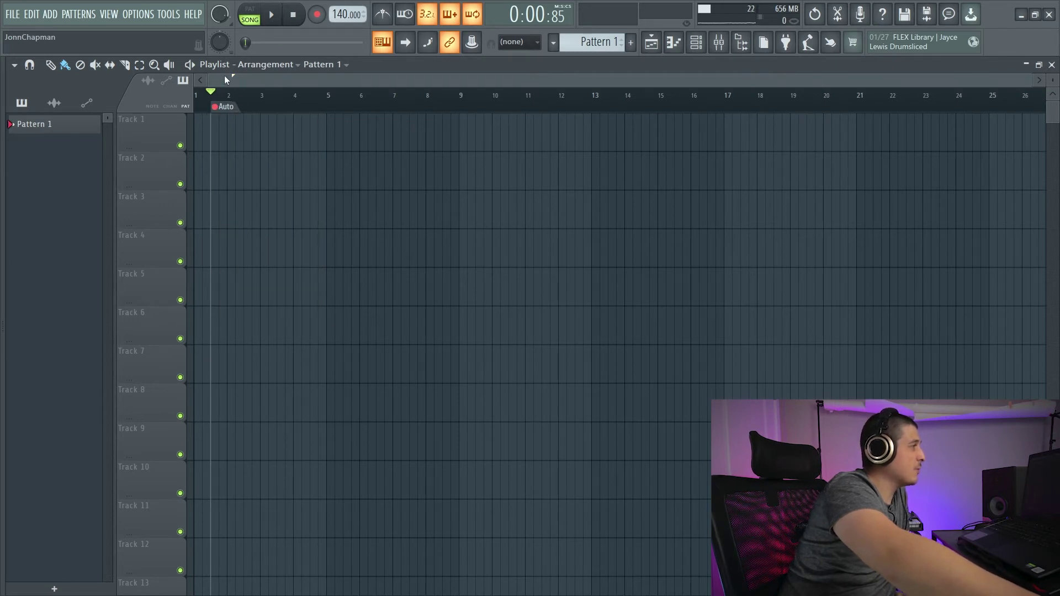
- Place Pattern 1 on Track 1 and add an Auto #2 punch-out marker near bar 6.5
drag(327, 119, 377, 110)
click(374, 108)
key(alt+t)
right_click(390, 109)
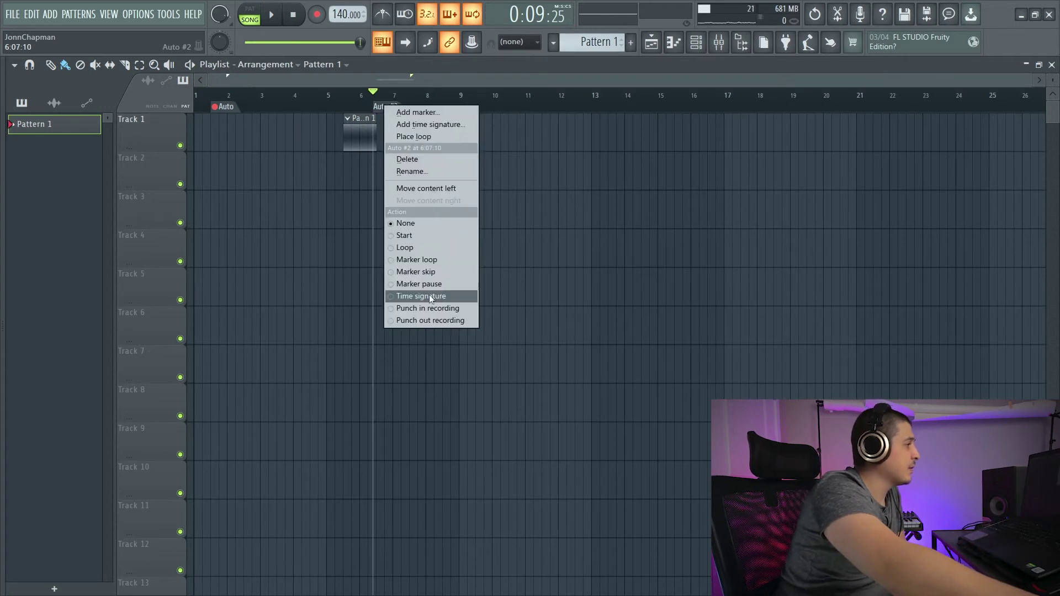
click(434, 323)
- Move the Pattern 1 clip past bar 10, stop, and record between the punch markers
drag(357, 134, 529, 134)
click(291, 16)
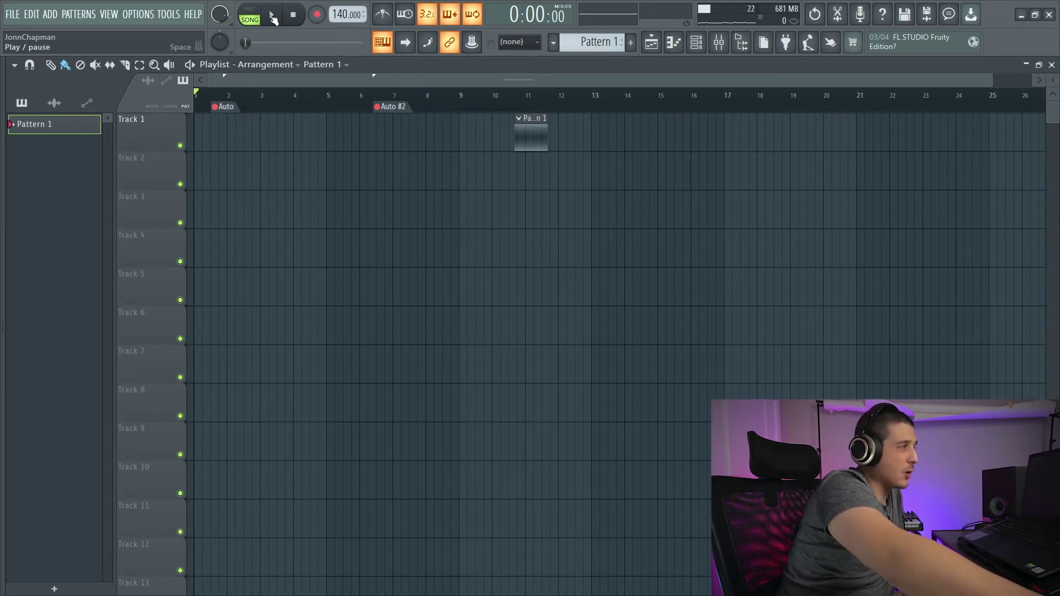
click(273, 17)
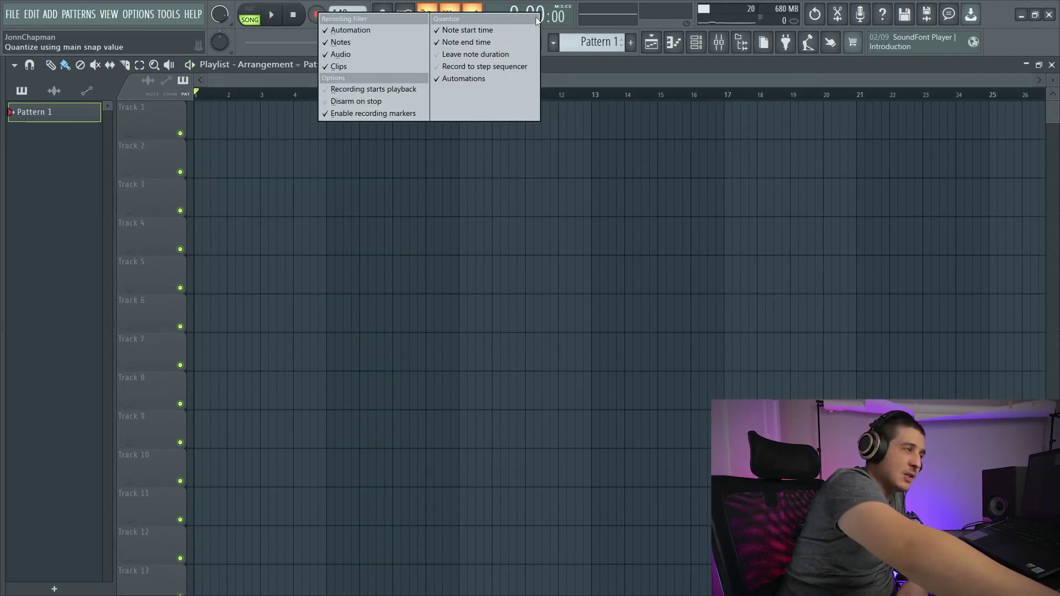
- Leave snap at none and uncheck Quantize > Automations in the recording menu
click(522, 42)
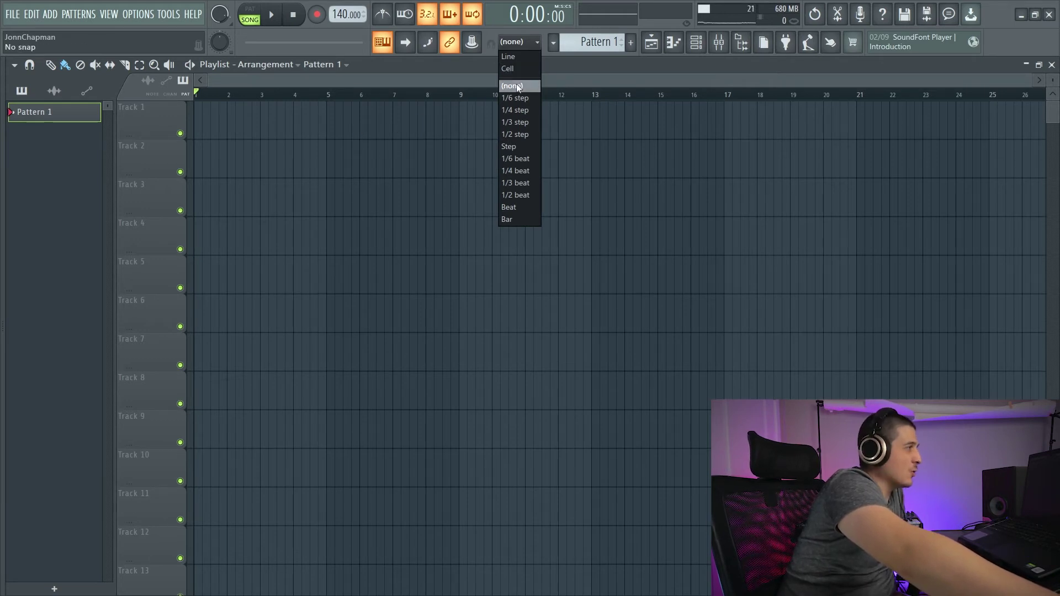
click(519, 41)
right_click(317, 14)
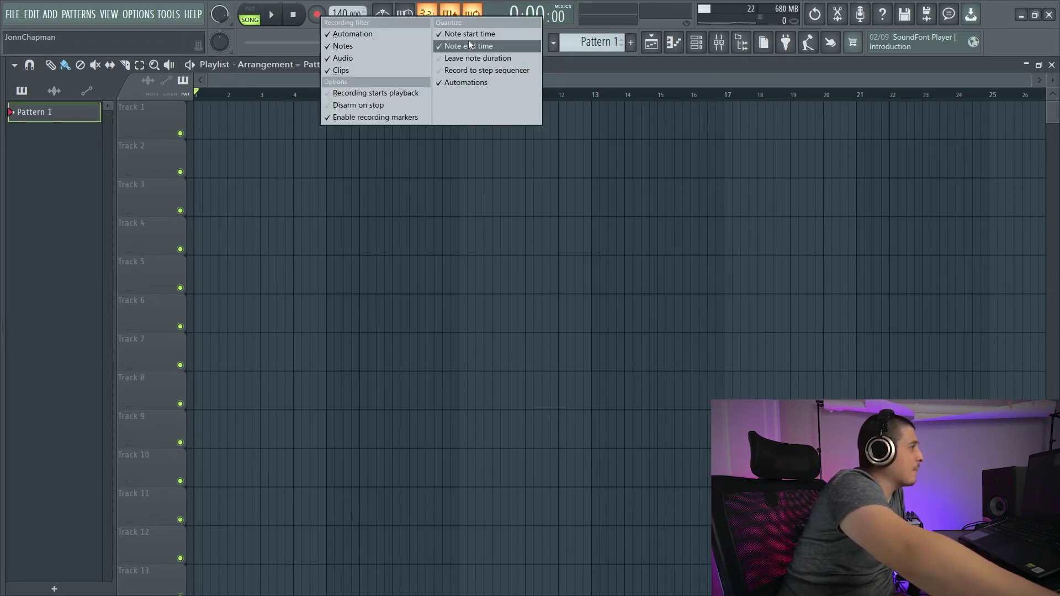
click(469, 81)
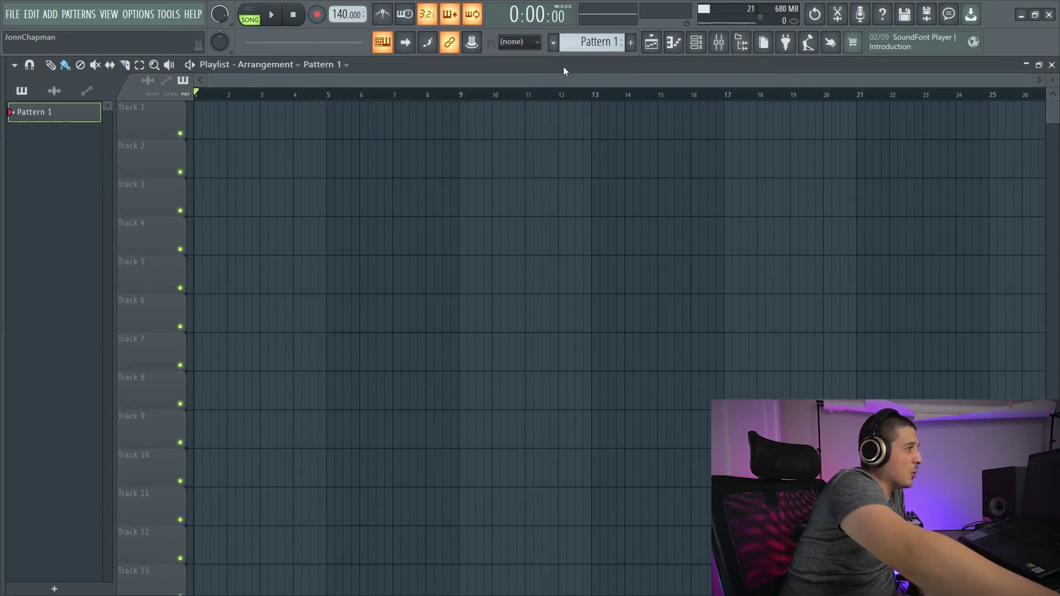
- Swap the Playlist for the Channel rack with F5 and F6, previewing the Sampler piano roll
key(F5)
key(F6)
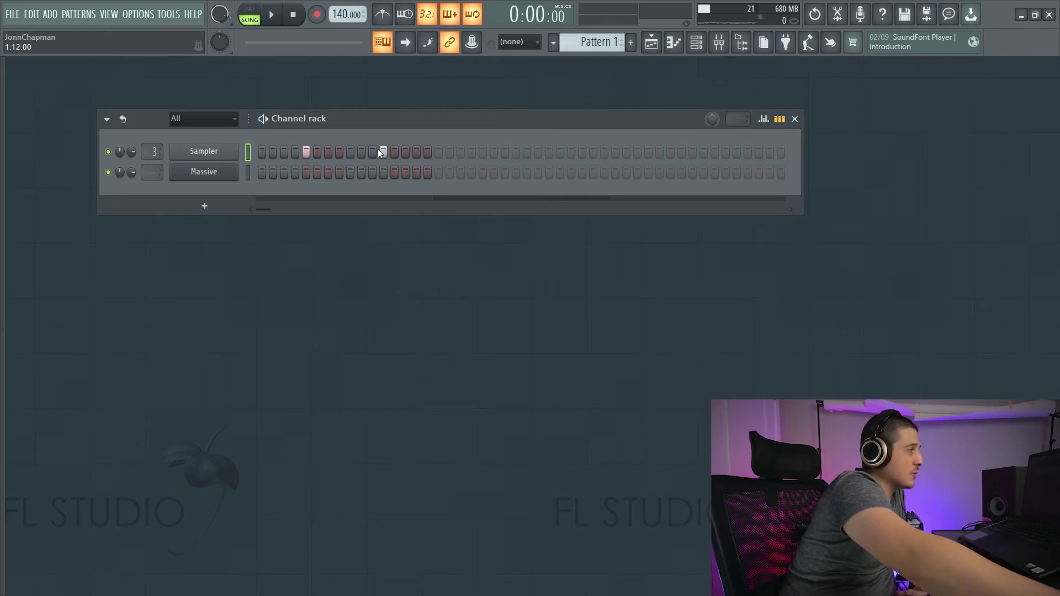
right_click(220, 153)
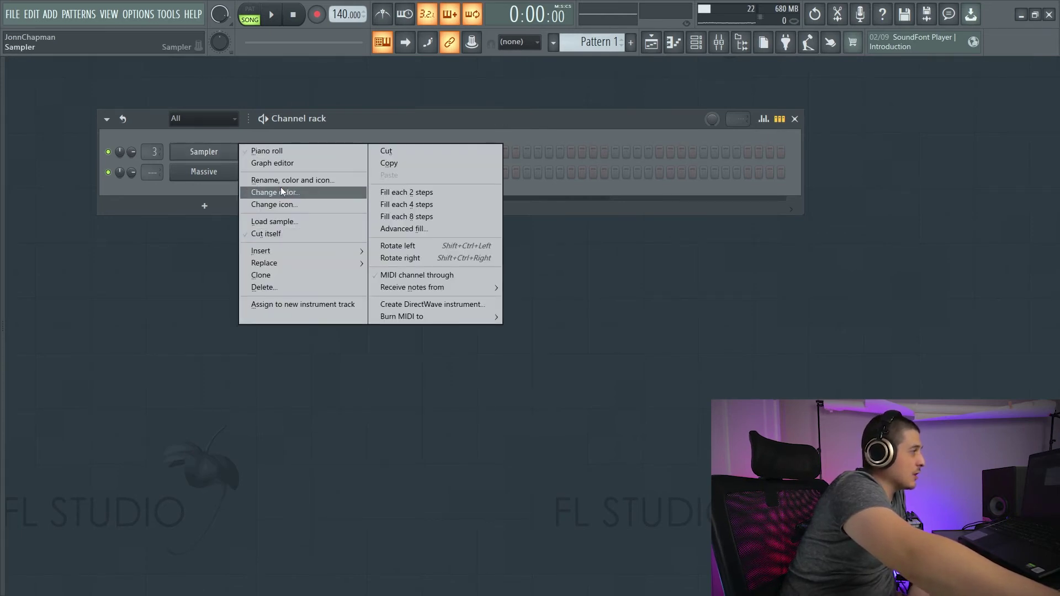
key(Escape)
key(F7)
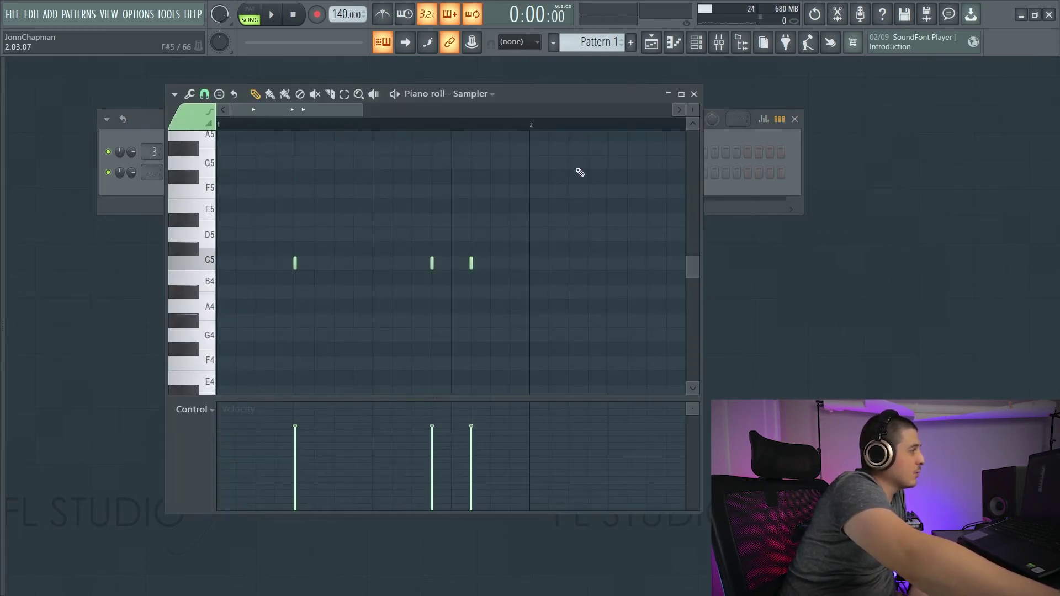
click(694, 94)
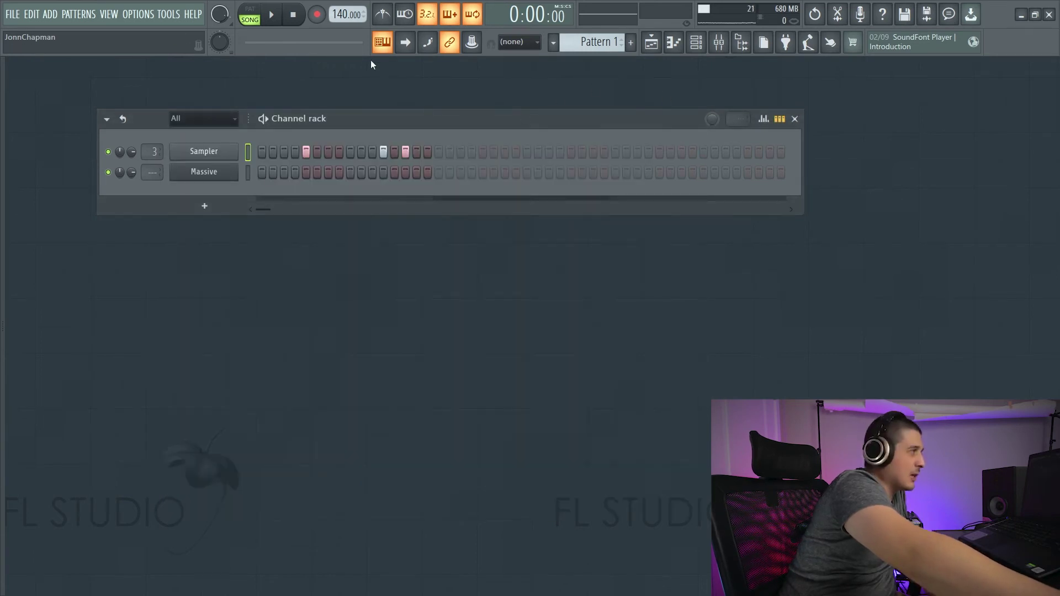
- Tap the tempo in to 142 BPM and glance at the tempo presets
right_click(348, 15)
click(479, 22)
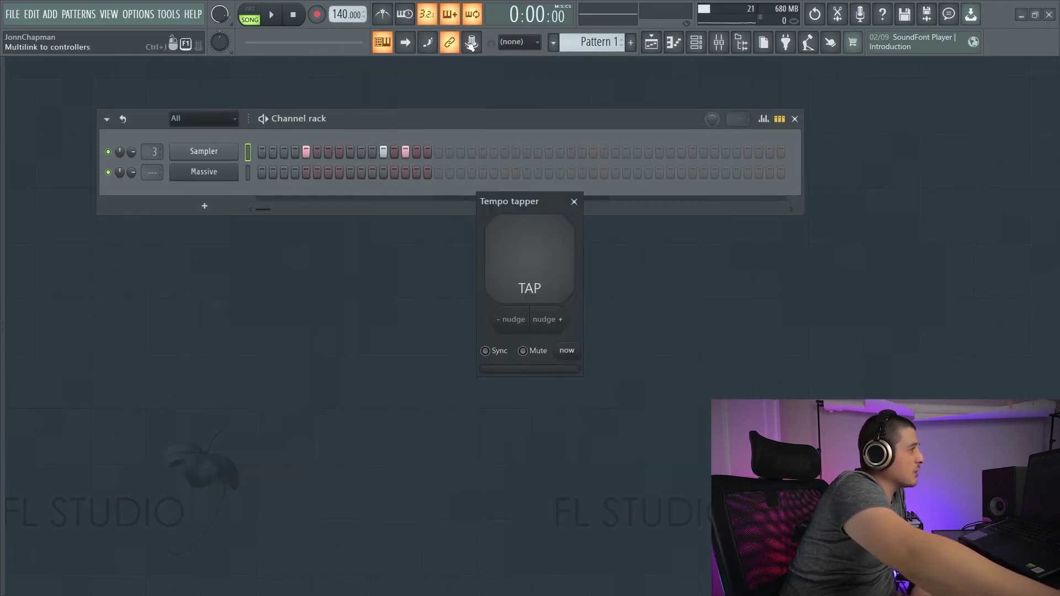
click(538, 260)
click(539, 261)
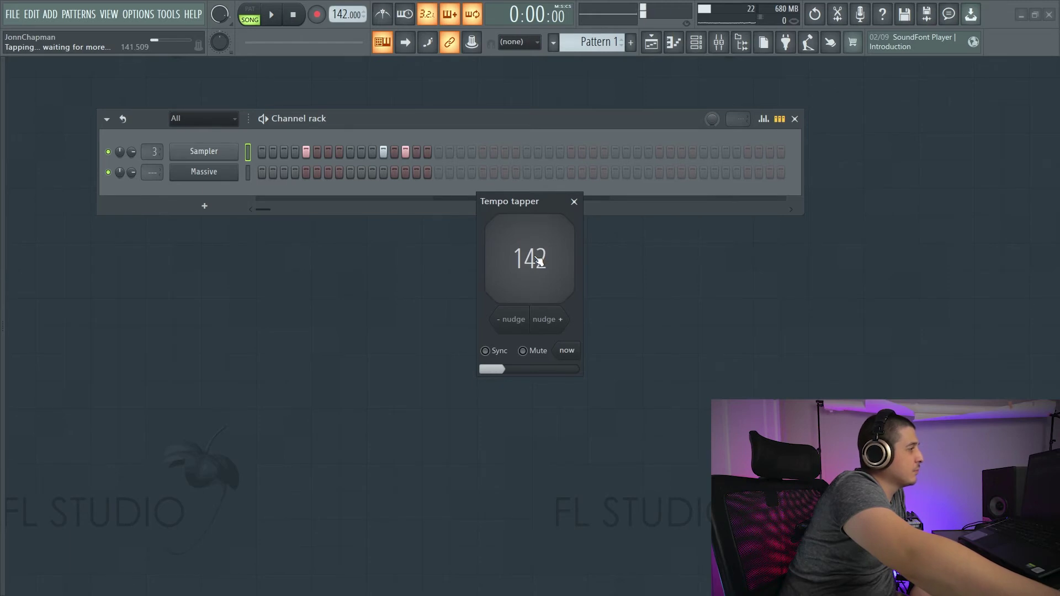
click(538, 261)
click(538, 261)
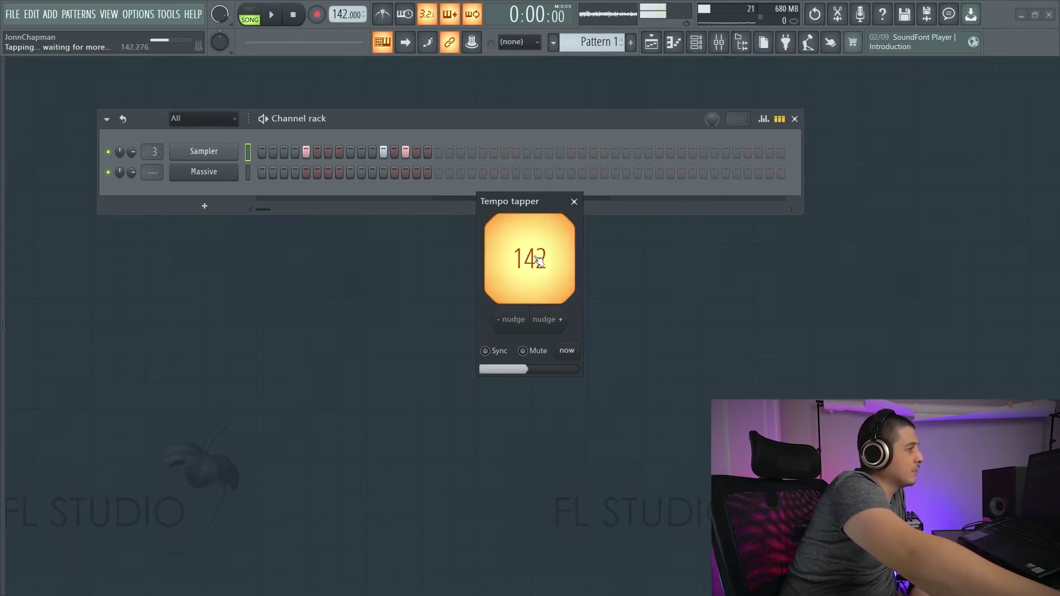
click(574, 202)
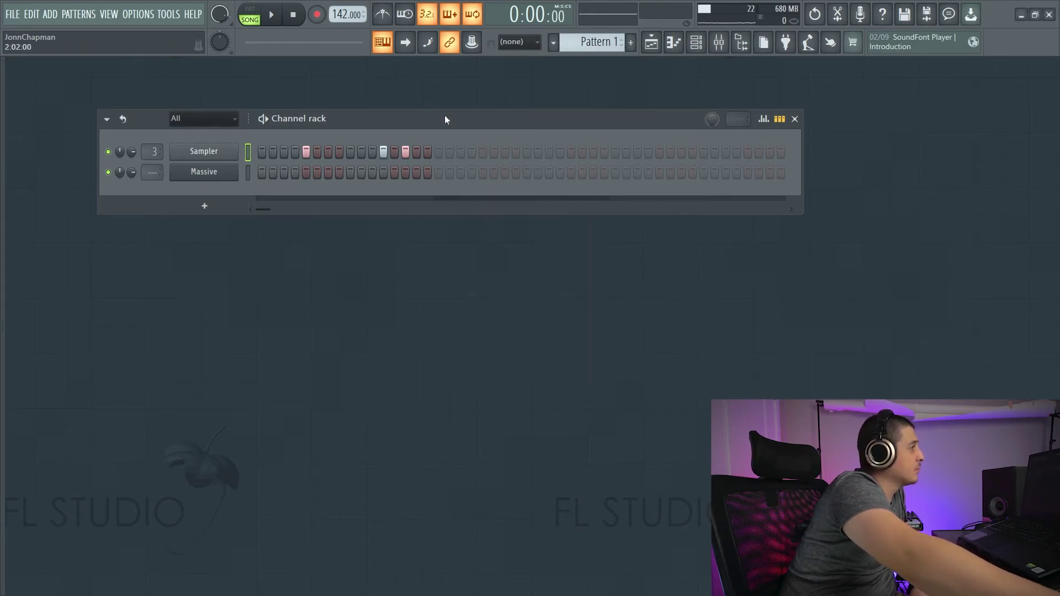
right_click(350, 16)
key(Escape)
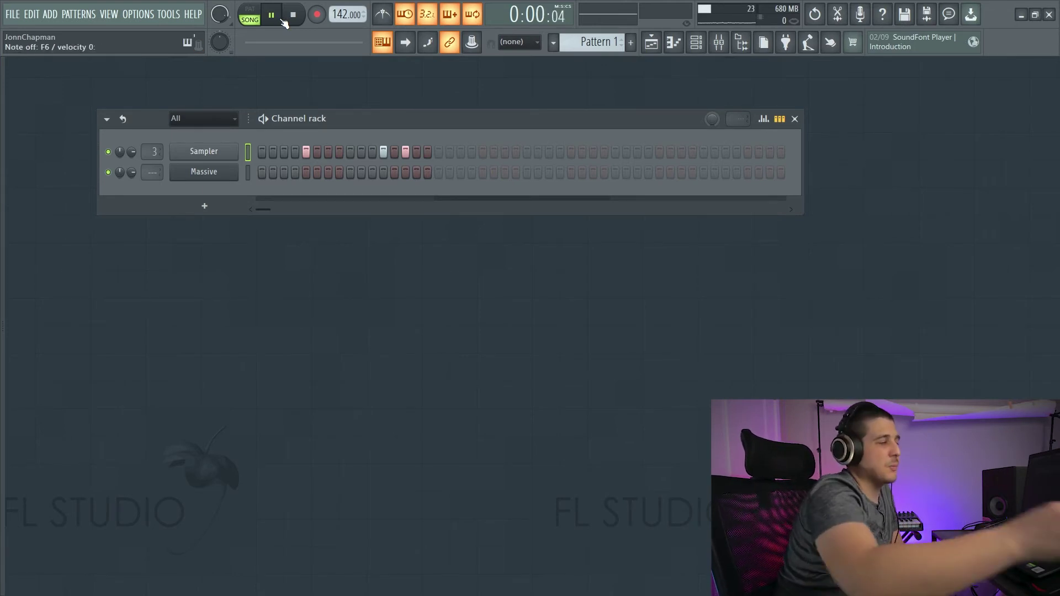
- Turn off Wait for input and the recording countdown, then select the Massive channel
click(294, 16)
click(401, 6)
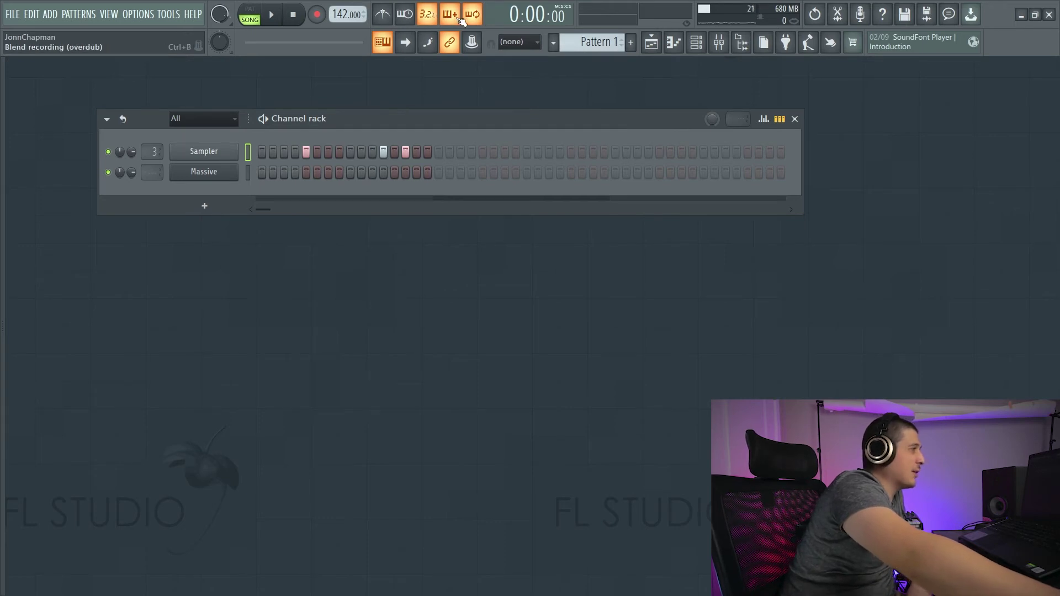
click(317, 15)
key(space)
click(295, 17)
click(426, 15)
click(320, 15)
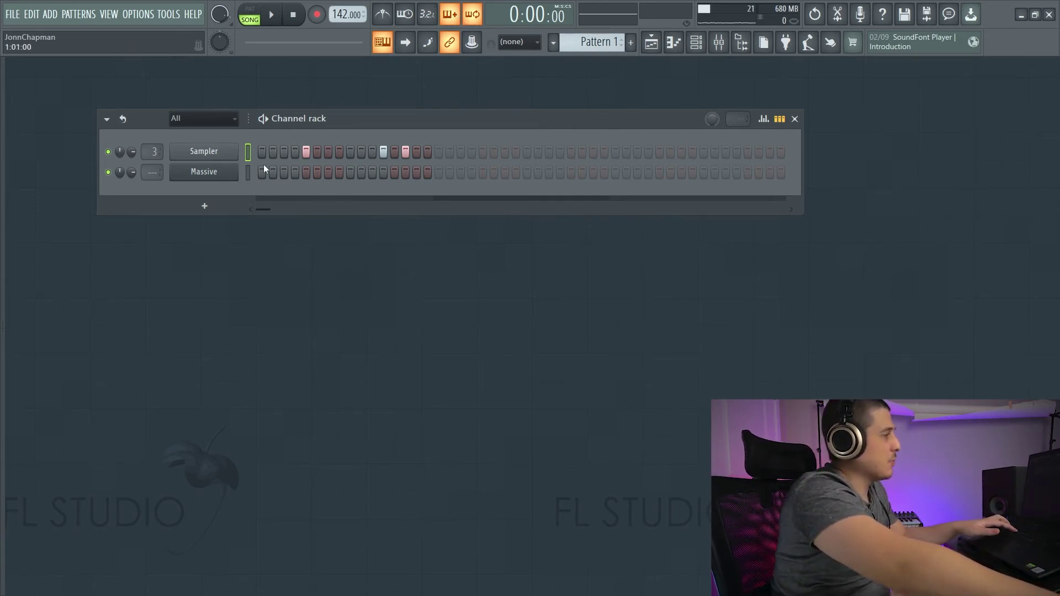
click(248, 173)
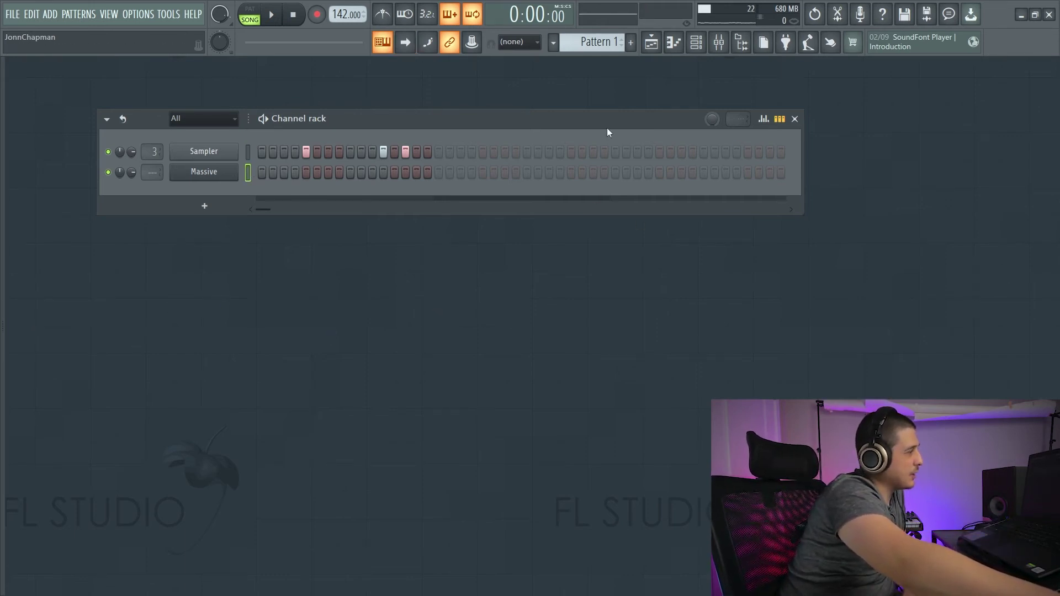
- Open the Massive channel's piano roll, reposition it, and play the pattern through
right_click(215, 172)
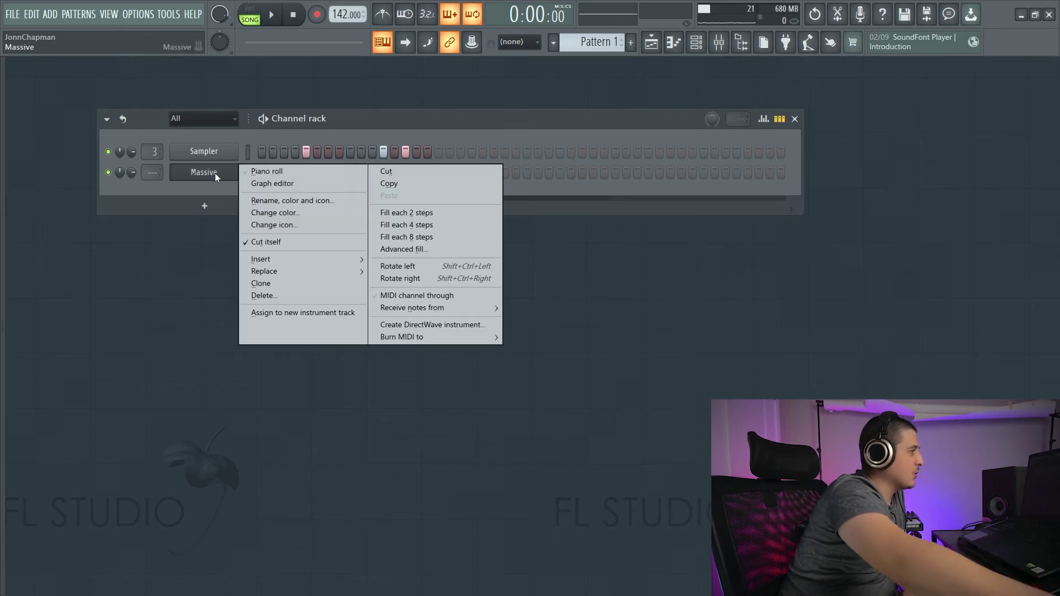
click(273, 173)
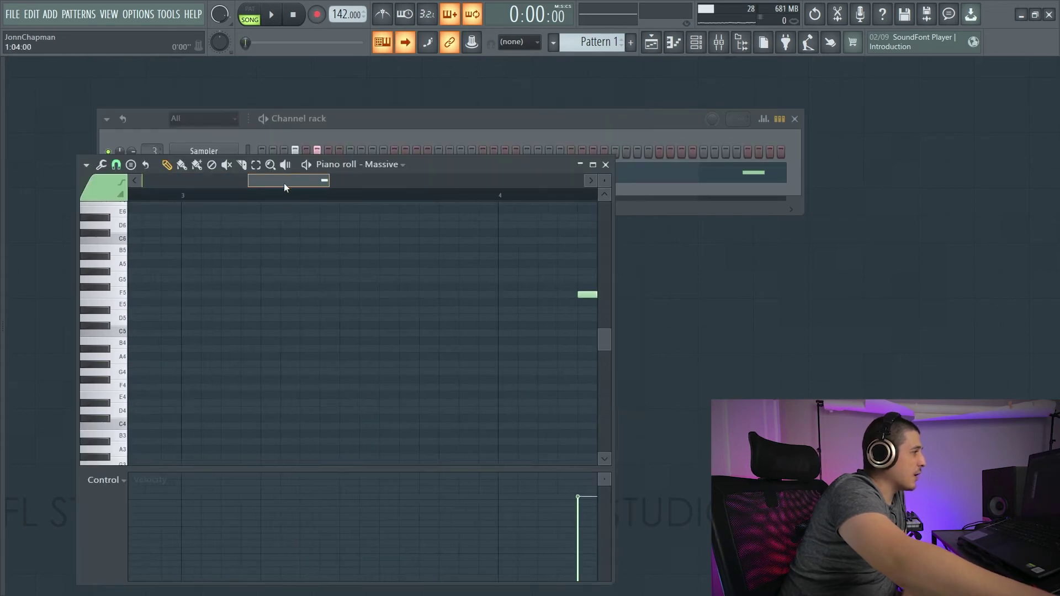
drag(585, 296, 464, 295)
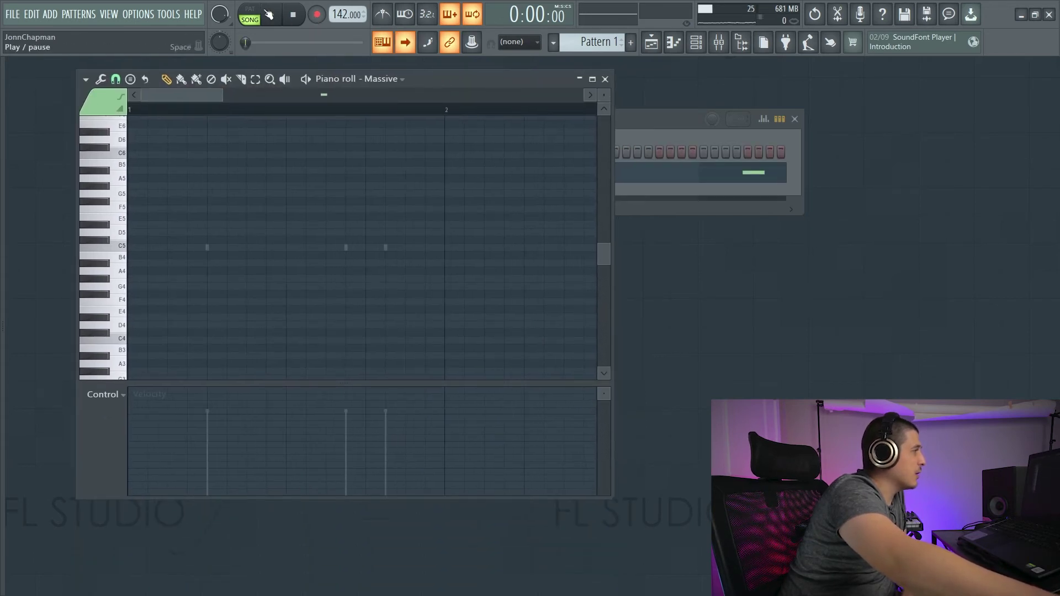
click(270, 15)
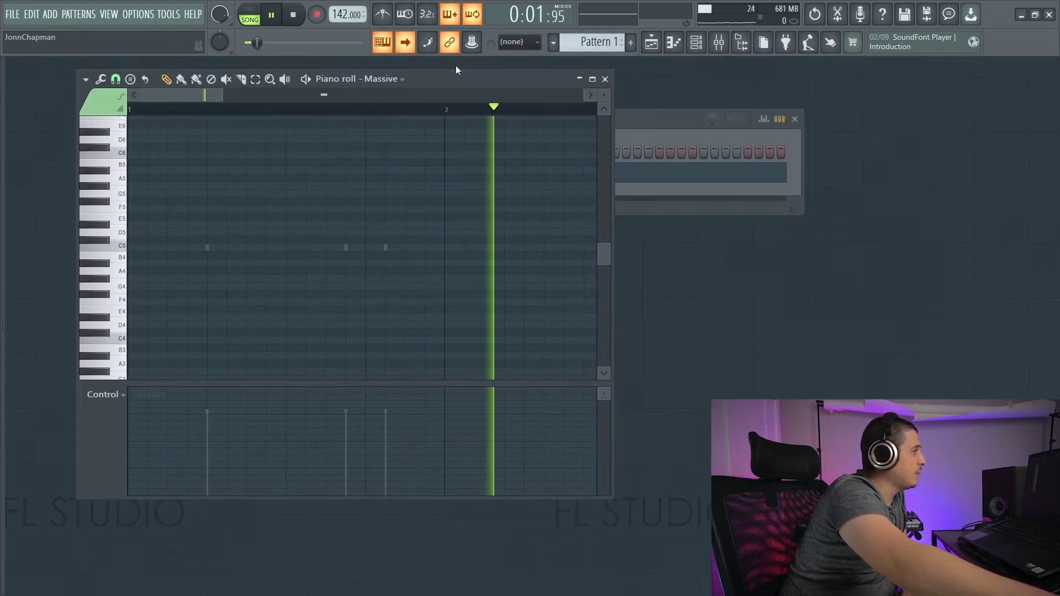
key(space)
key(space)
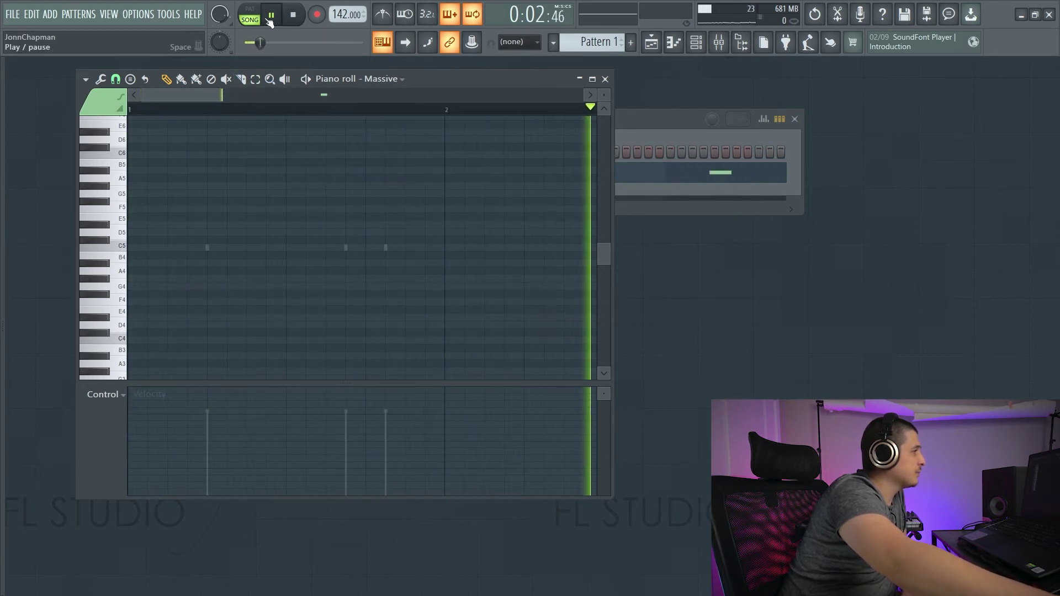
- Stop playback and reopen Massive's piano roll from its channel menu
click(293, 14)
key(F7)
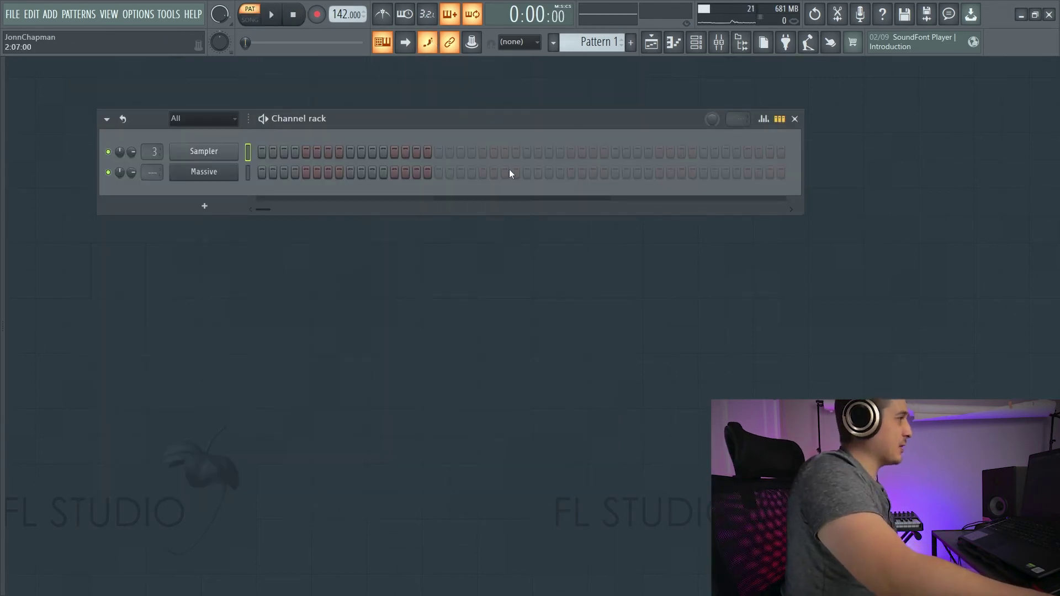
right_click(223, 171)
click(272, 170)
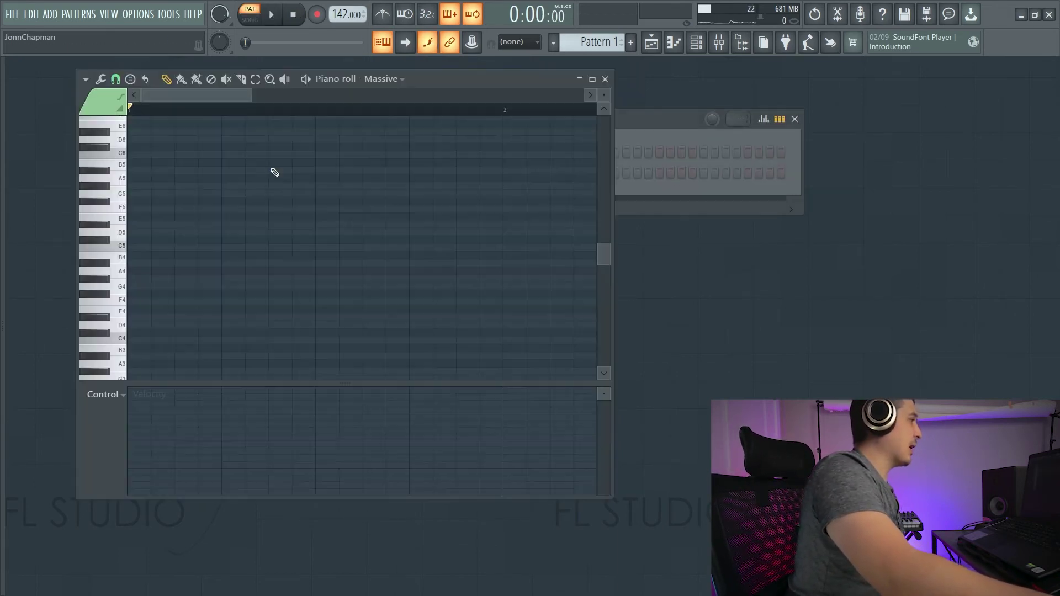
- Change the piano roll snap value and record a short rising line of notes
click(115, 79)
click(141, 229)
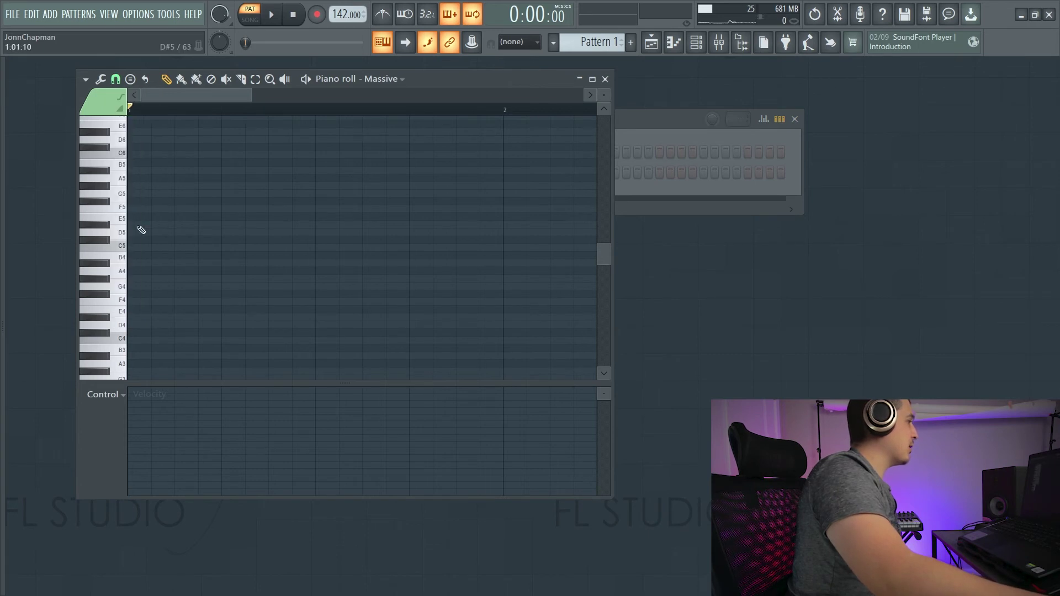
key(space)
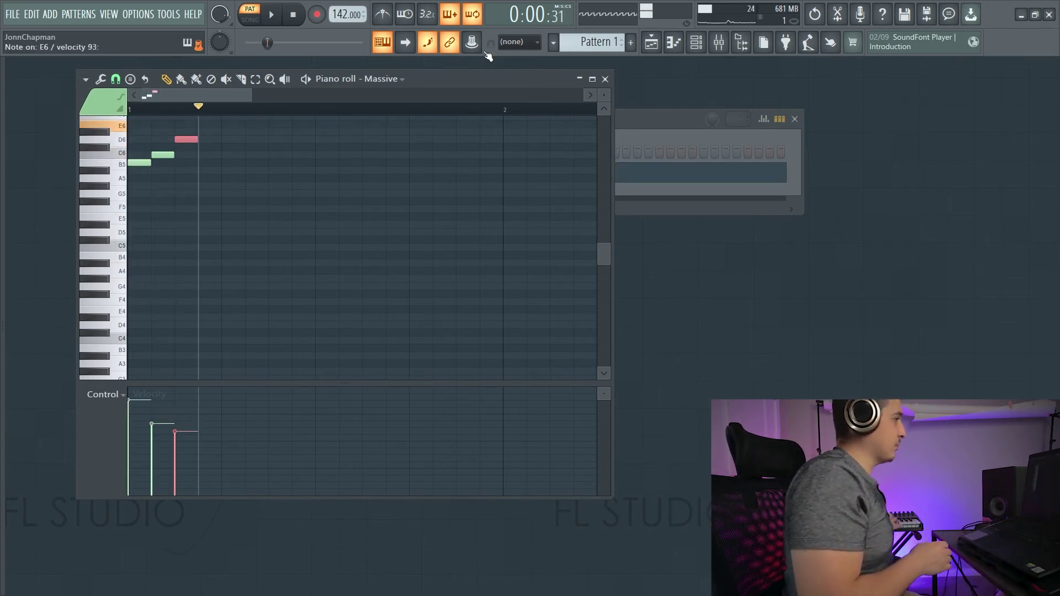
drag(604, 262, 604, 244)
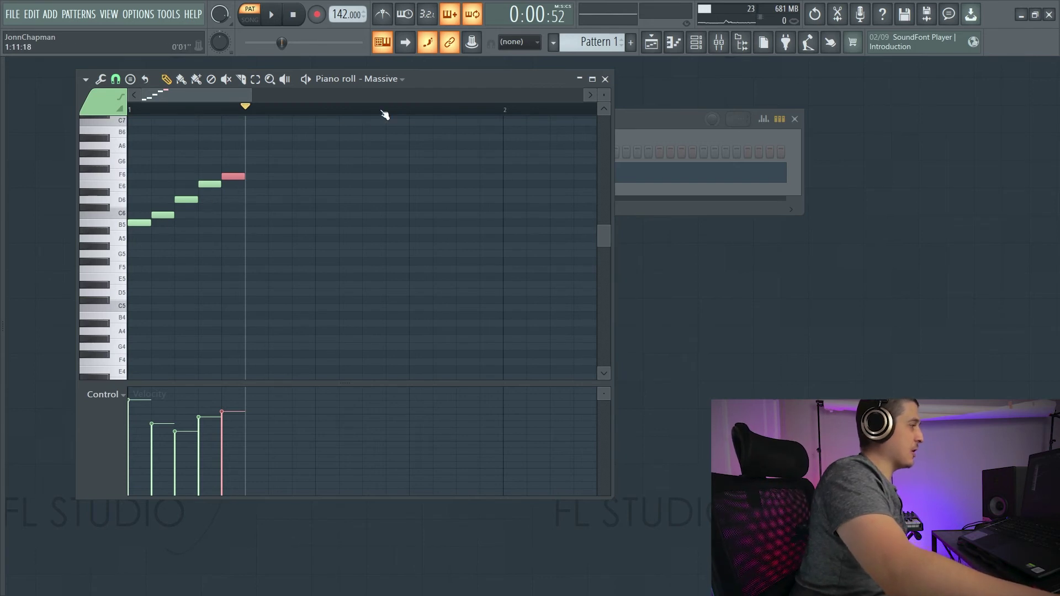
- Delete the five recorded notes: F6, E6, C6, B5 and D6
right_click(233, 176)
right_click(209, 184)
right_click(163, 214)
right_click(139, 222)
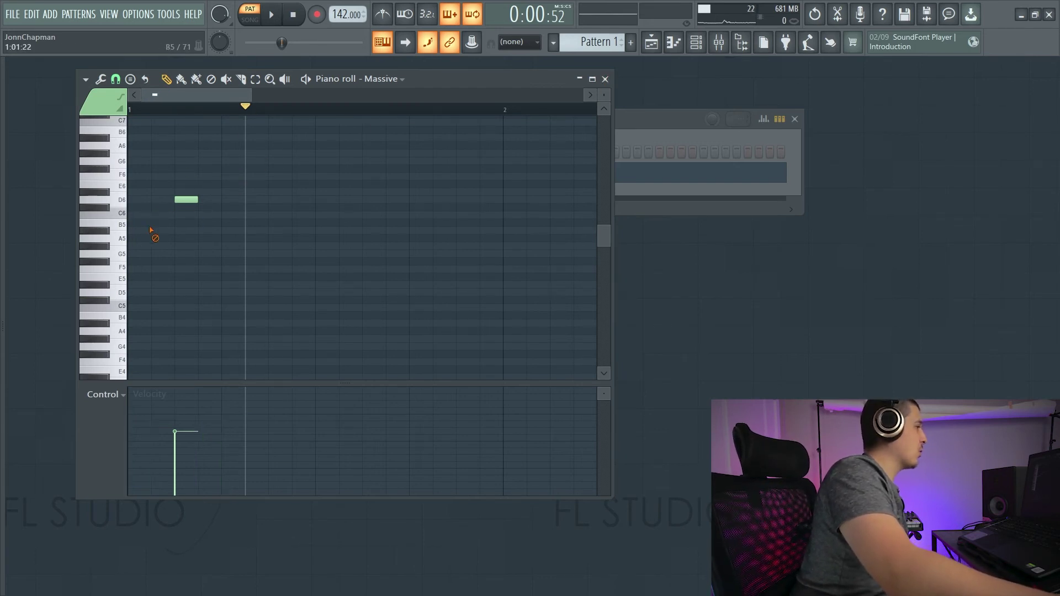
right_click(186, 199)
- Reopen Massive's piano roll and drag the two selected notes one beat right
key(F7)
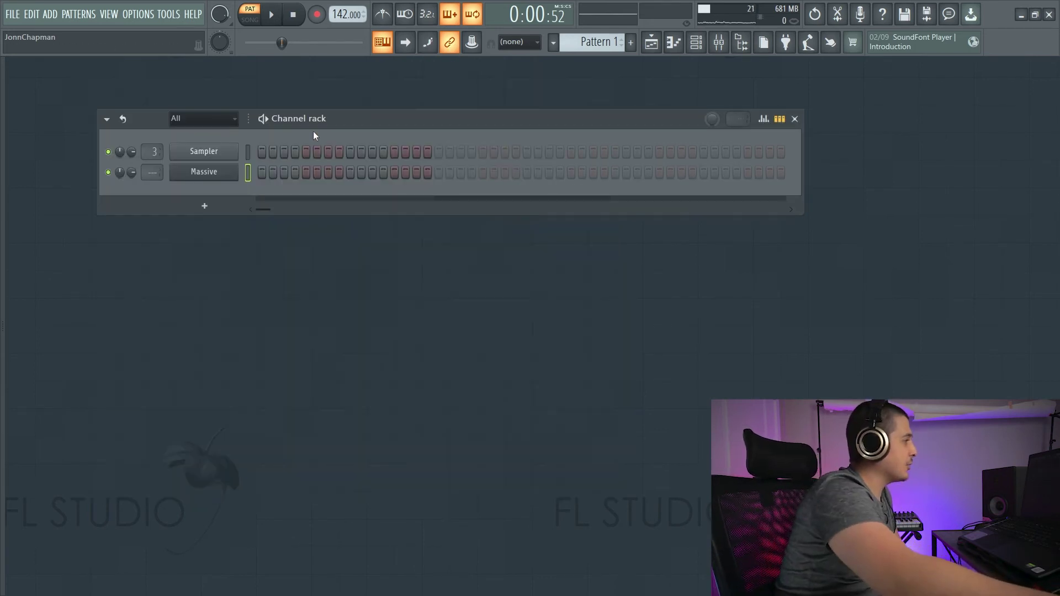
click(204, 172)
key(F7)
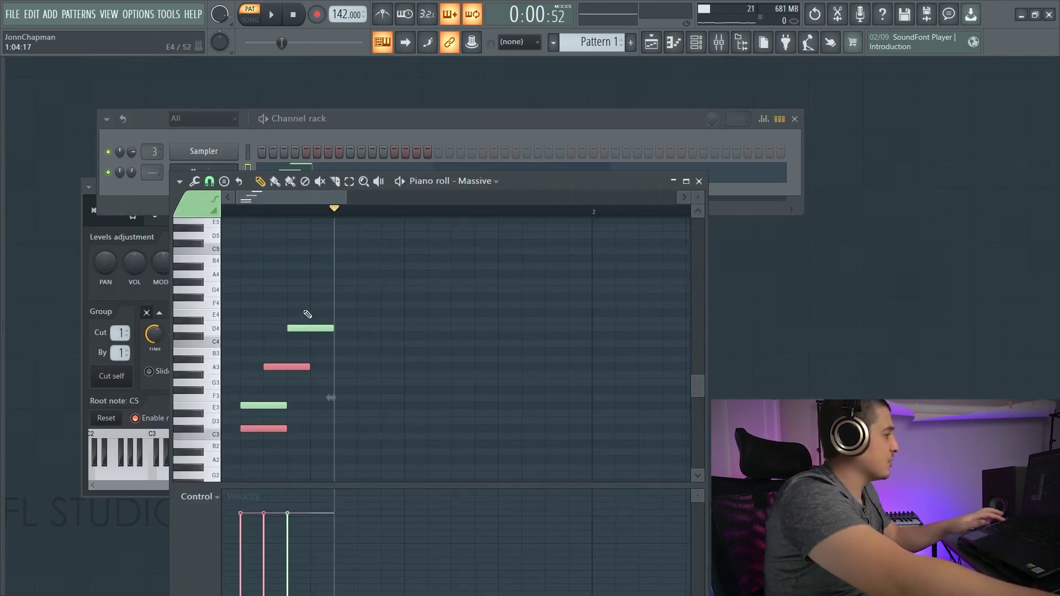
drag(302, 366, 423, 282)
click(391, 346)
- Try moving the notes down and left, then undo and redo back to A3 and C#3
drag(410, 352, 363, 421)
key(ctrl+z)
key(ctrl+z)
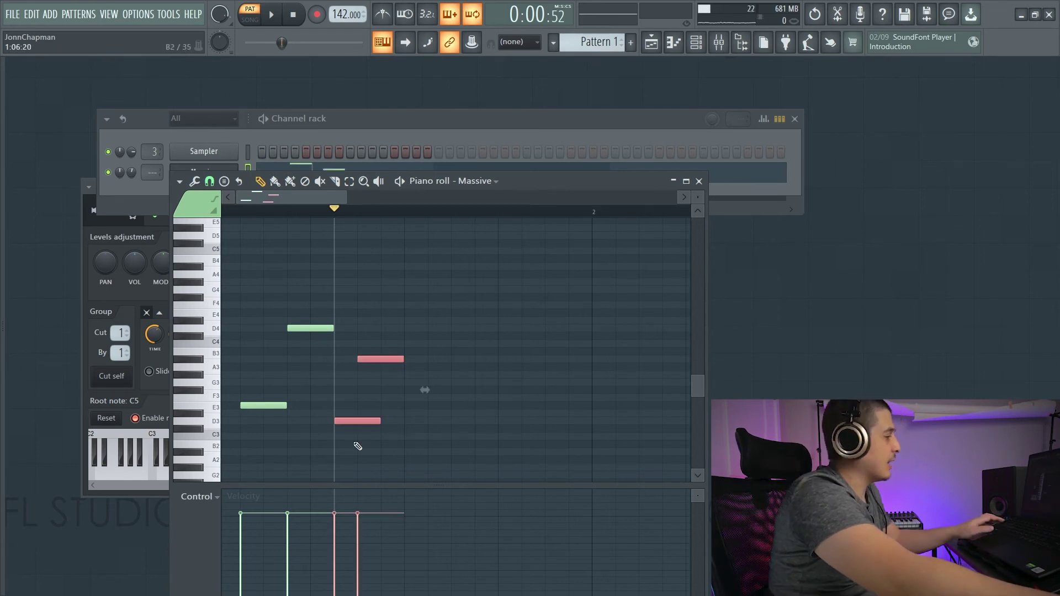
key(ctrl+alt+z)
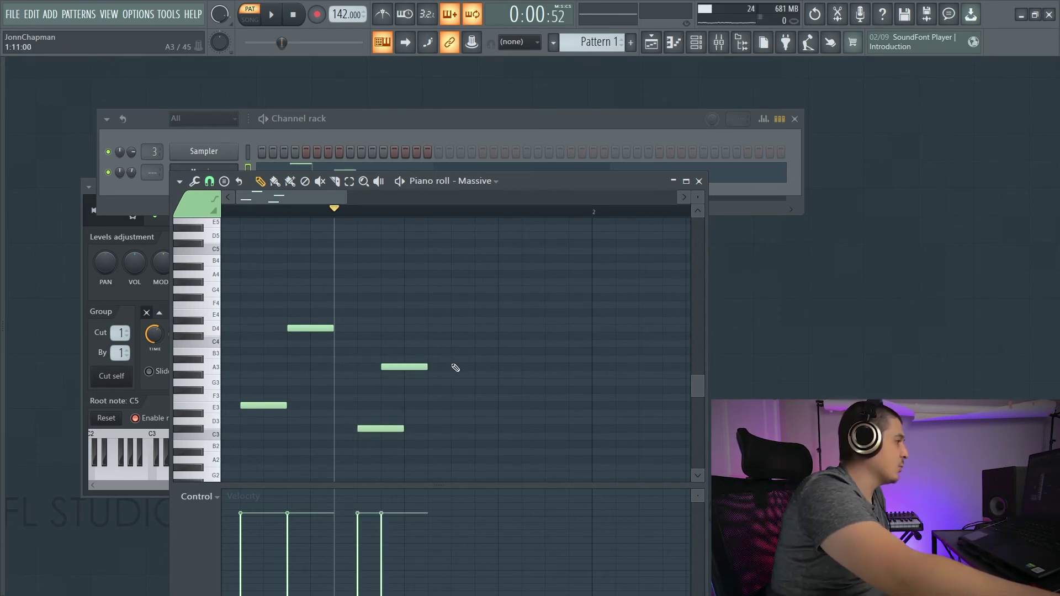
drag(396, 366, 465, 367)
key(ctrl+z)
key(ctrl+z)
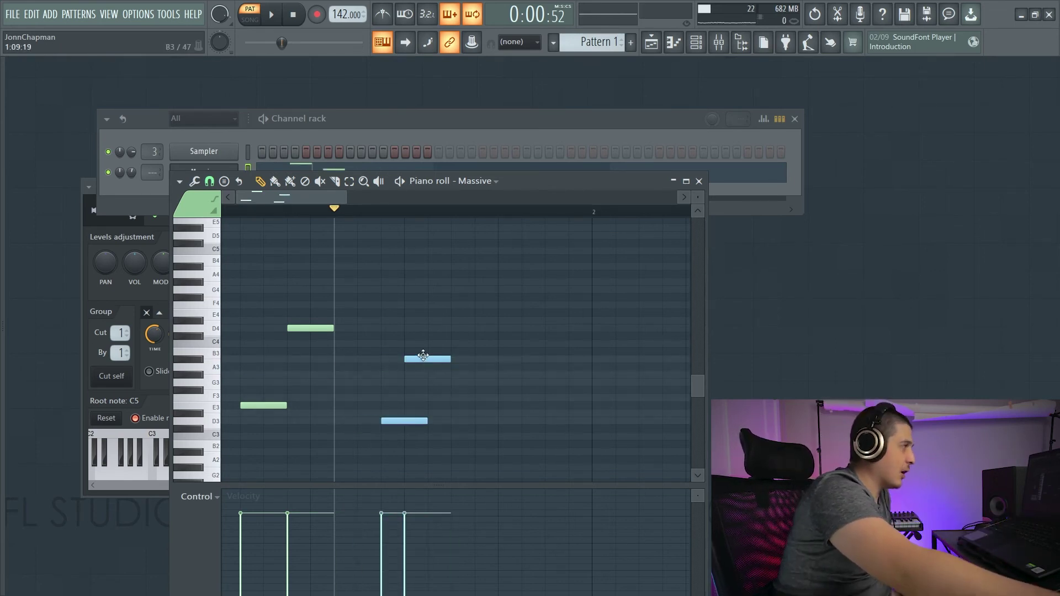
- With note grouping off, nudge A3 and D3, then move both notes one beat earlier and higher
click(450, 44)
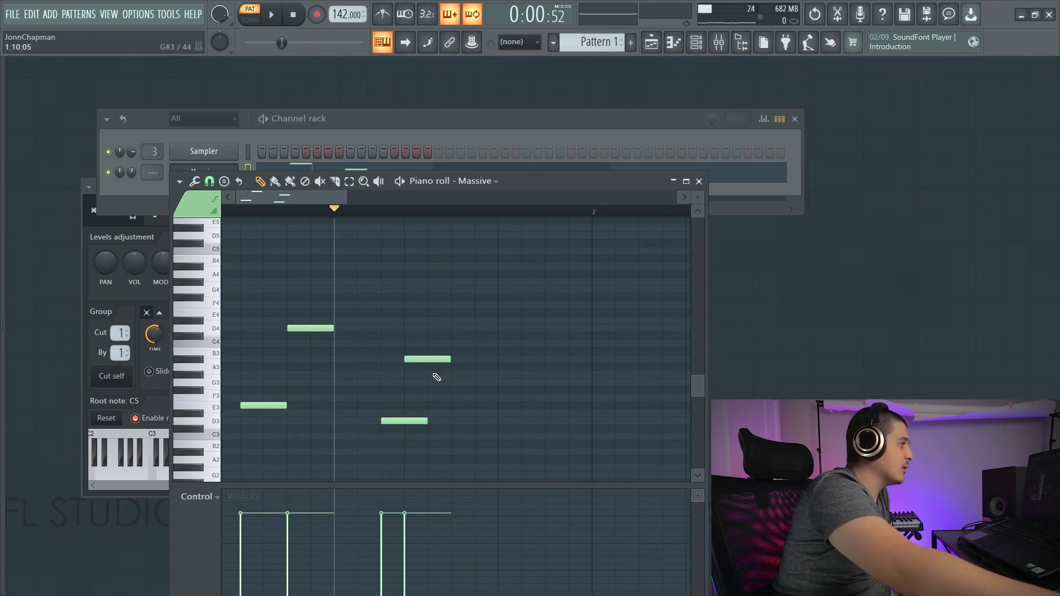
drag(426, 359, 473, 360)
drag(402, 422, 378, 421)
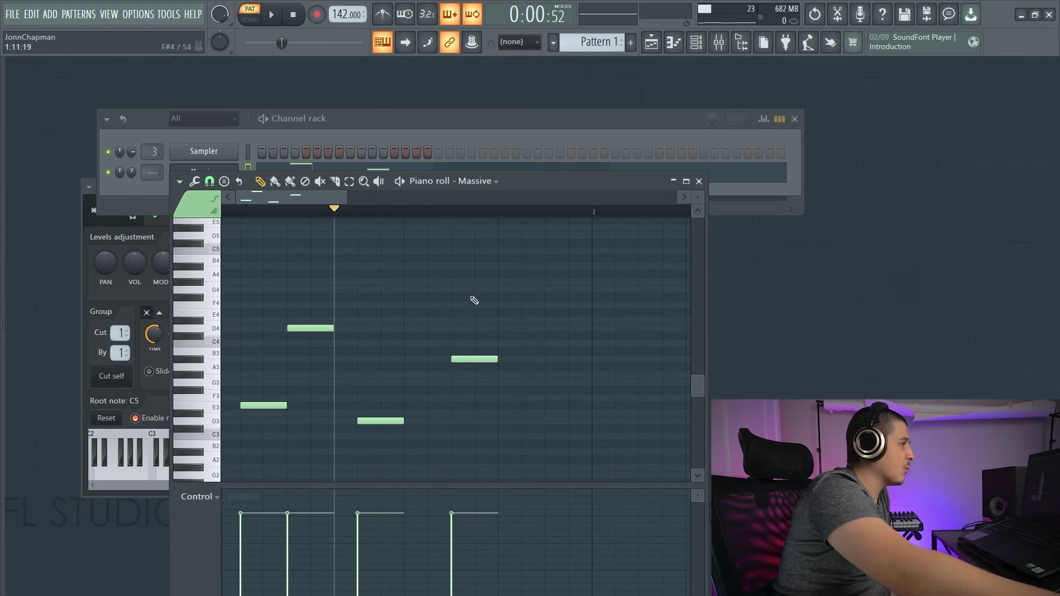
drag(480, 359, 434, 312)
right_click(453, 311)
- Finish deleting the moved notes, then check Channel volume's remote control settings, keeping Channel volume
key(F6)
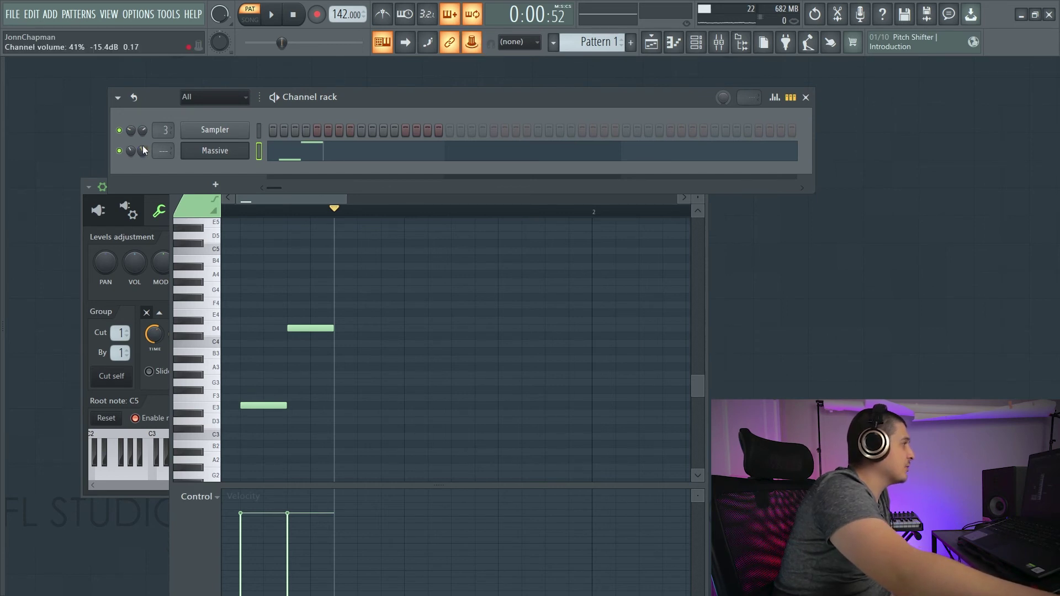
click(470, 43)
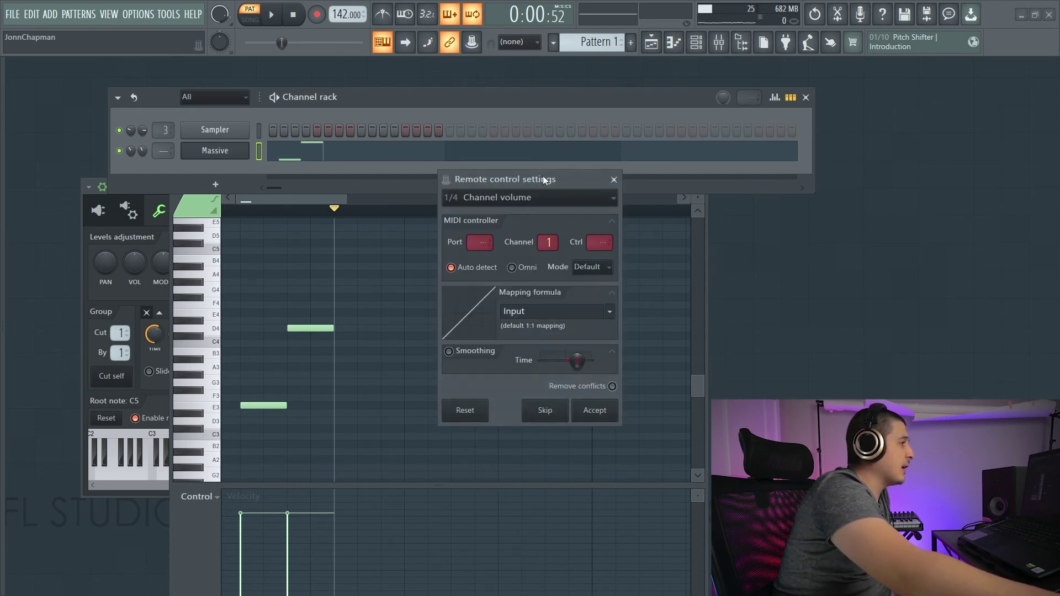
drag(541, 181, 519, 137)
click(445, 154)
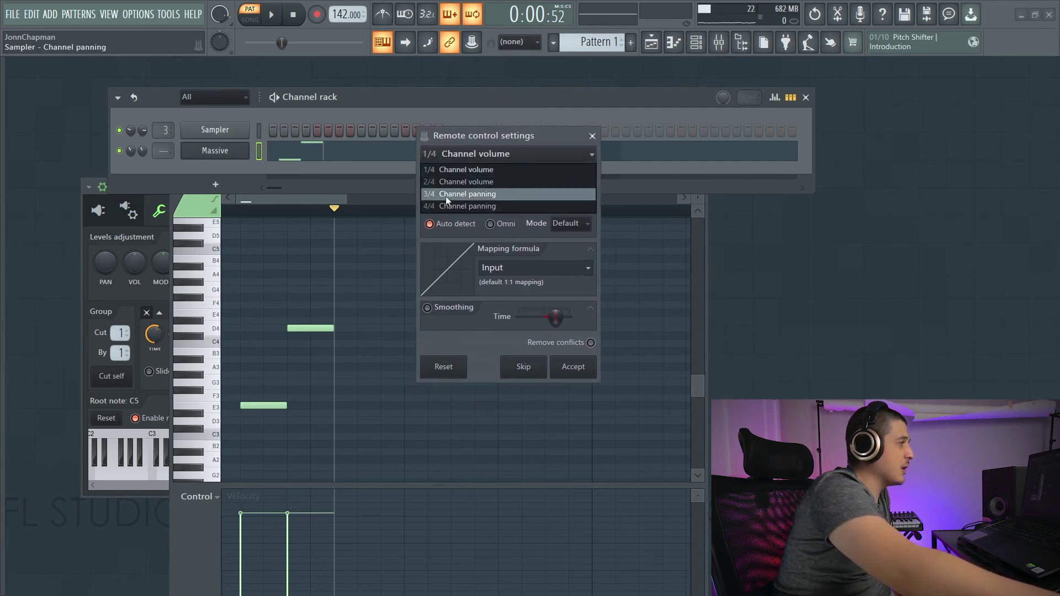
click(444, 170)
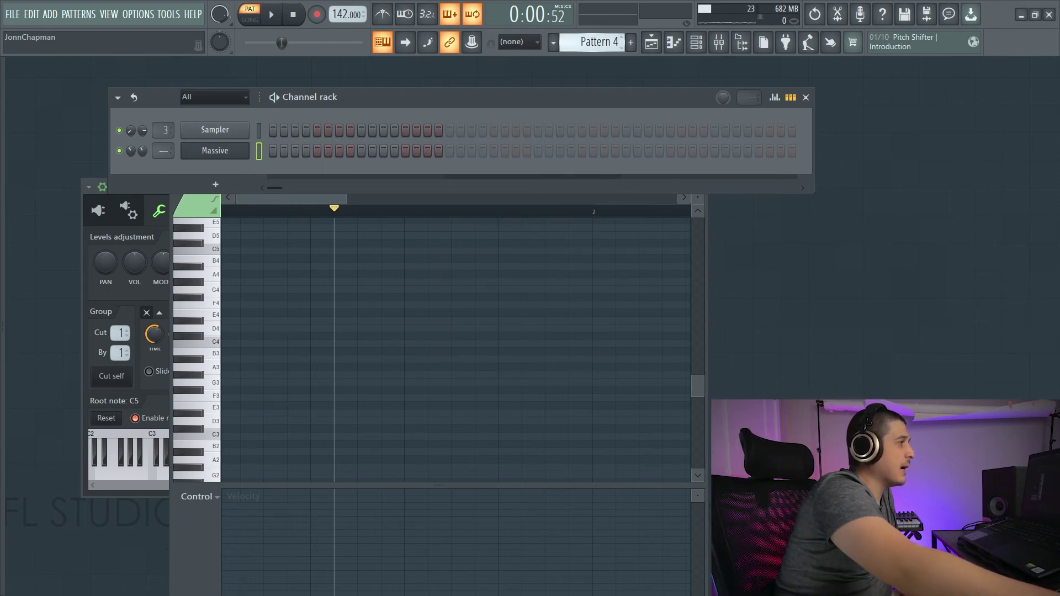
- Cycle through the playlist, piano roll, channel rack and mixer windows
click(652, 43)
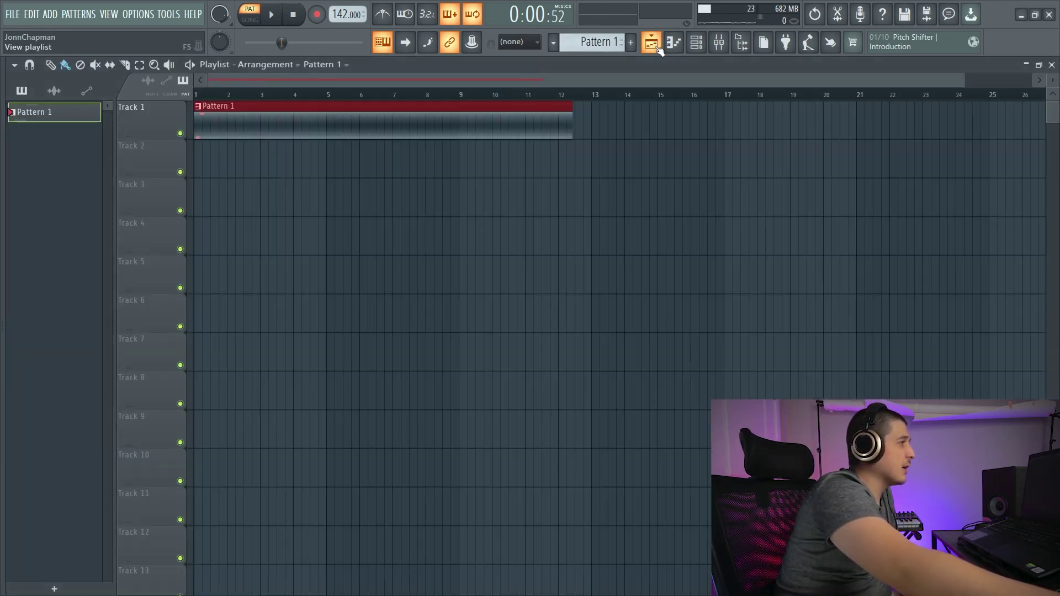
click(675, 43)
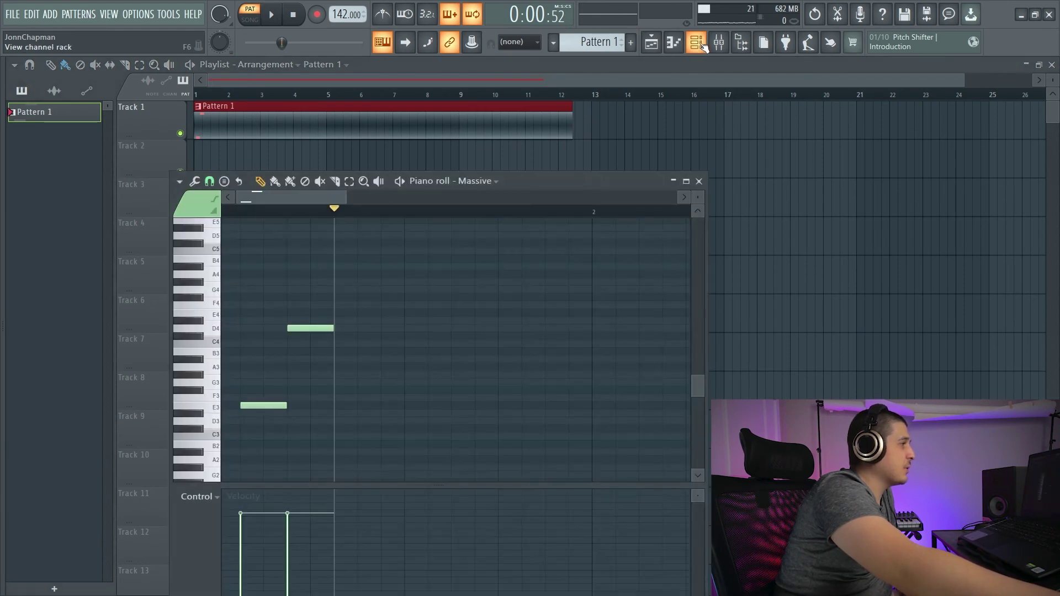
click(707, 45)
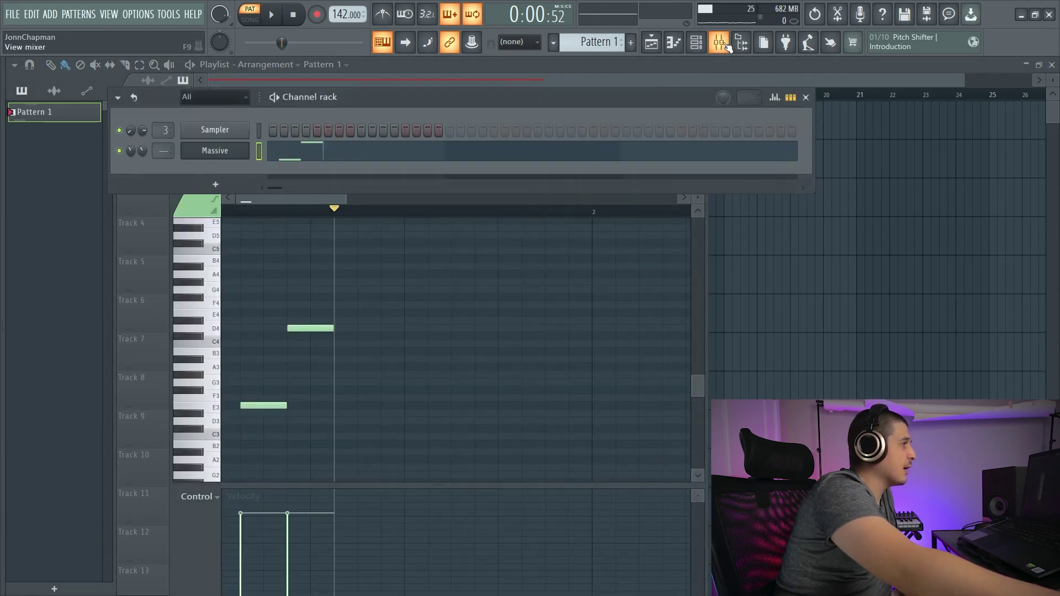
click(728, 47)
- Show and hide the browser panel, then look through the main menus
click(744, 44)
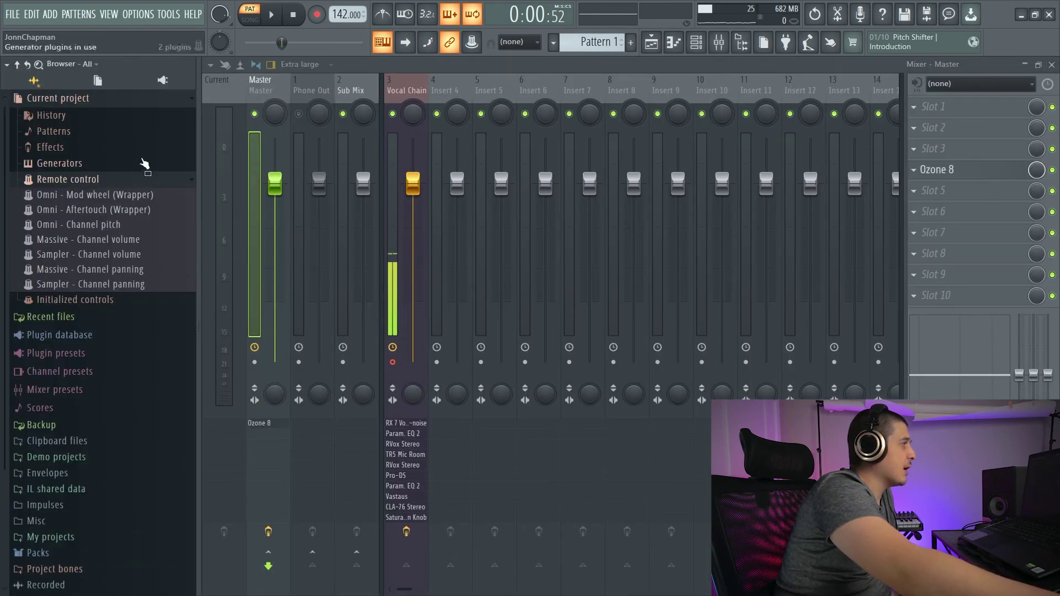
click(741, 42)
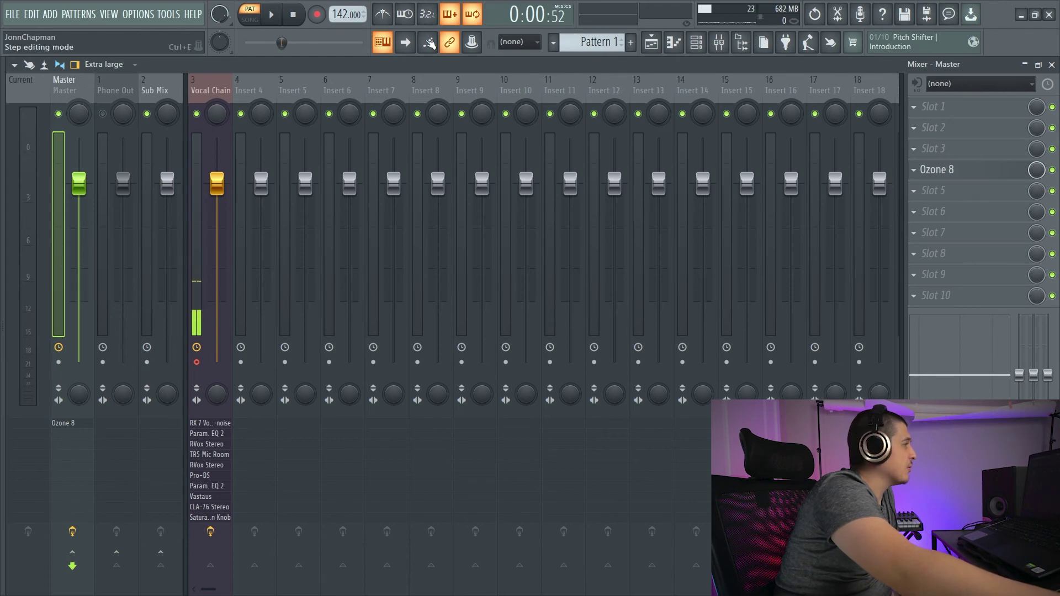
click(11, 17)
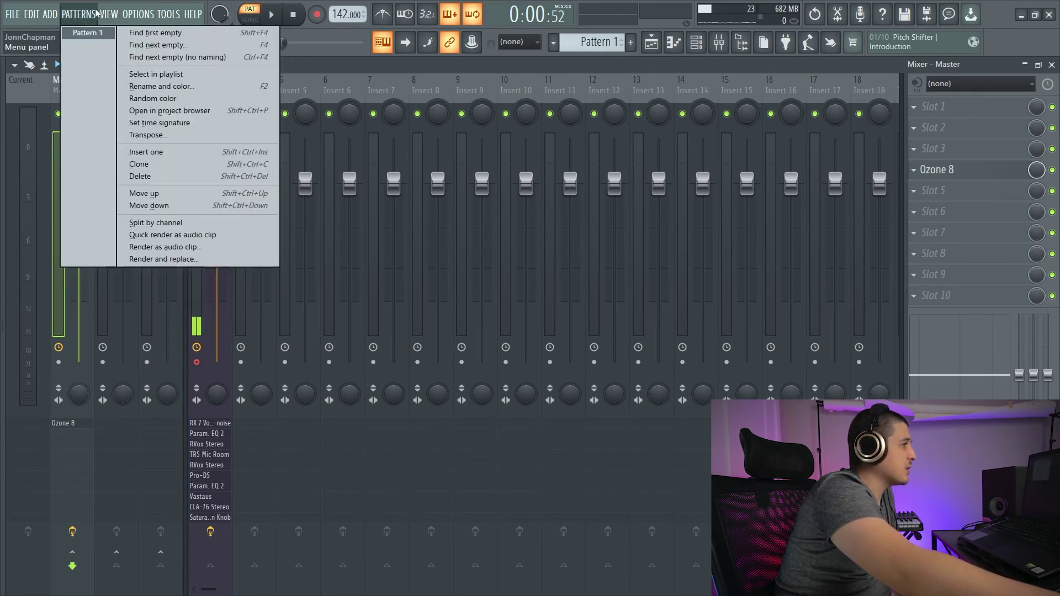
click(1029, 32)
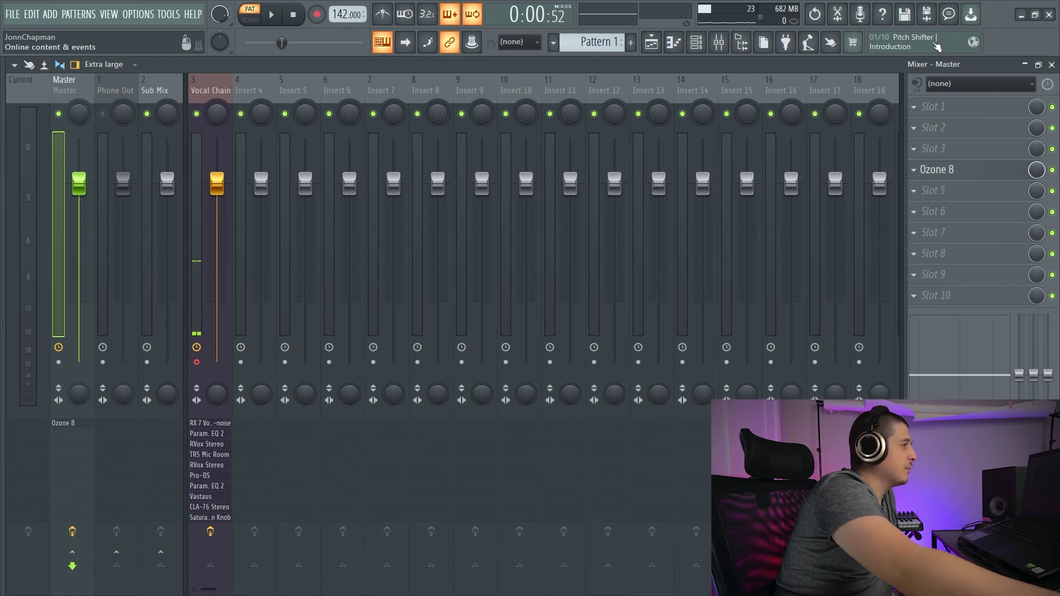
right_click(1027, 44)
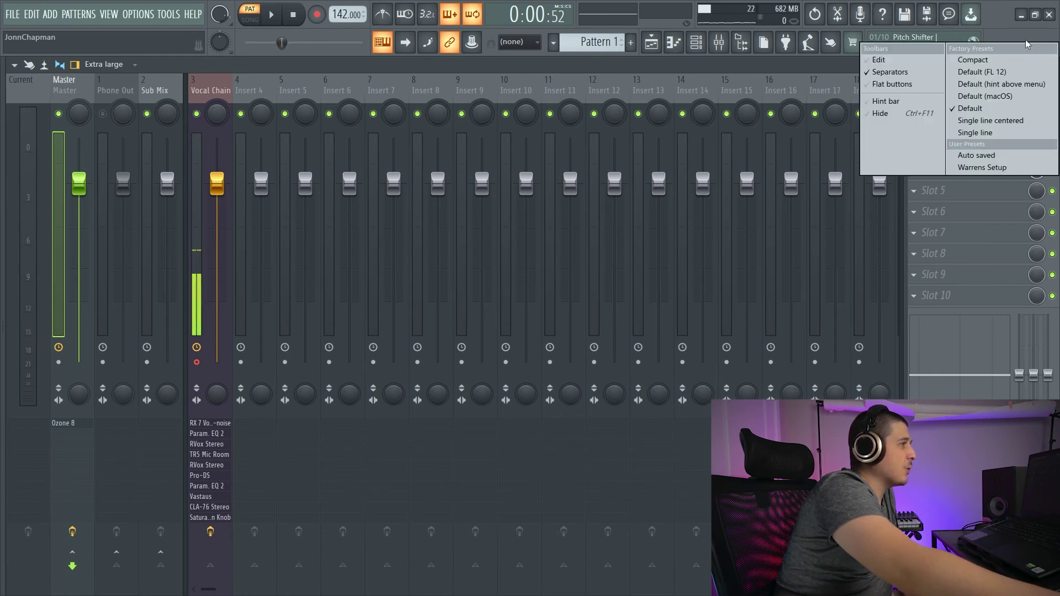
click(888, 61)
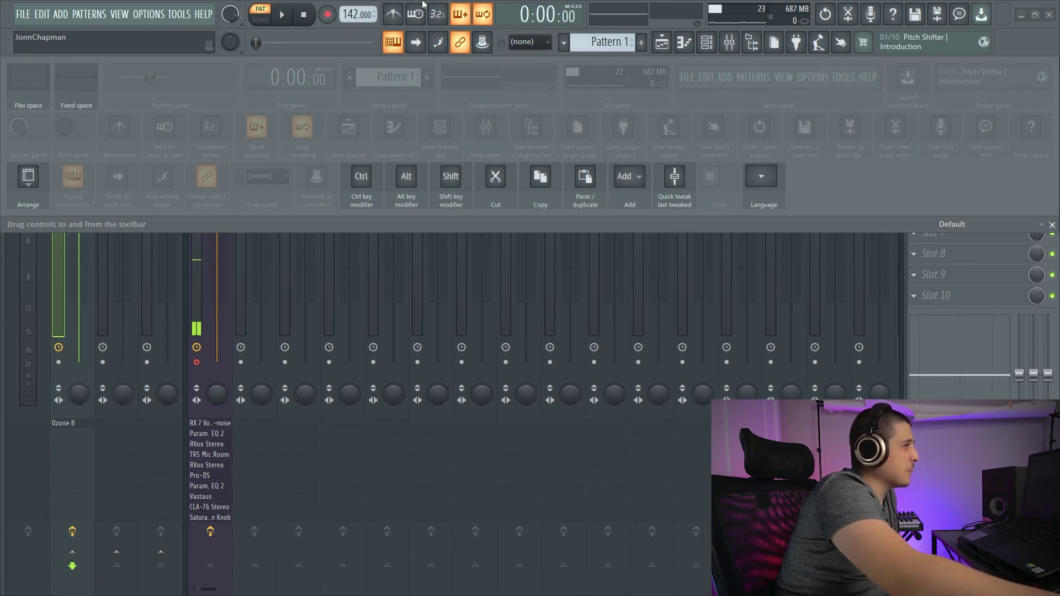
drag(44, 88, 46, 91)
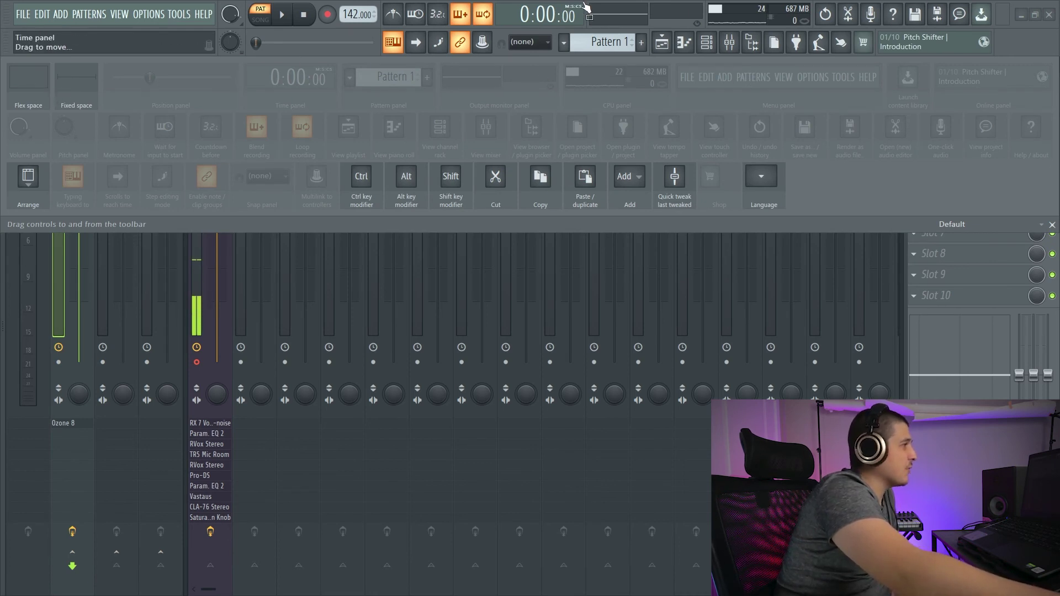
drag(588, 9, 590, 10)
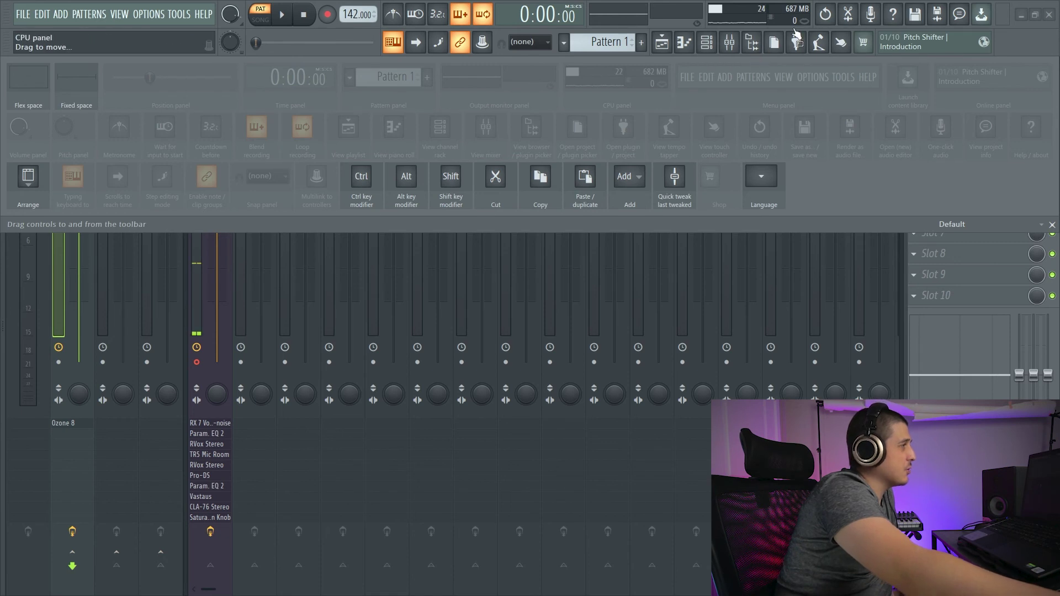
drag(37, 81, 484, 95)
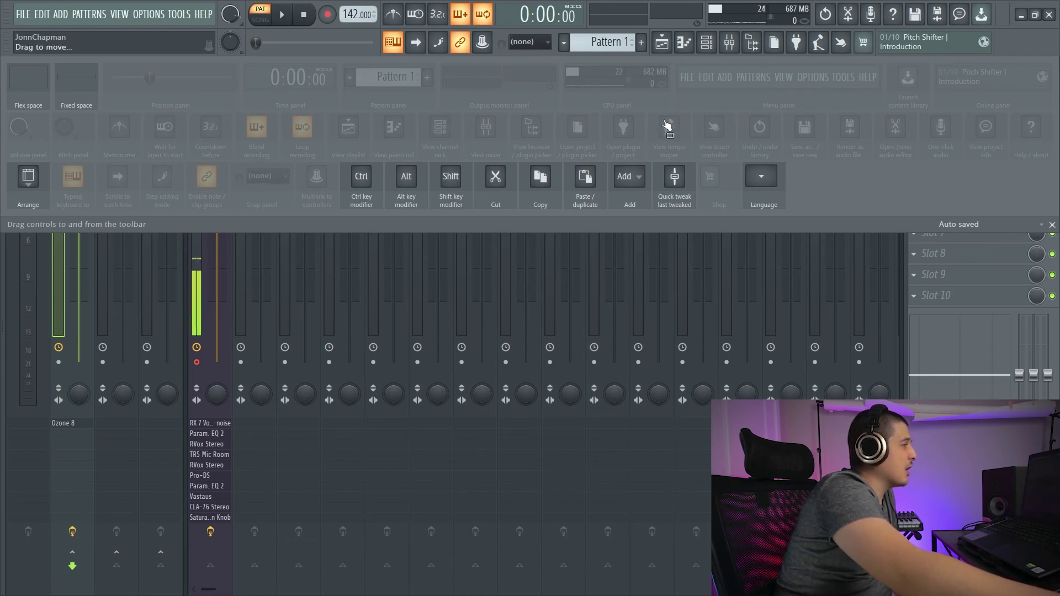
click(964, 224)
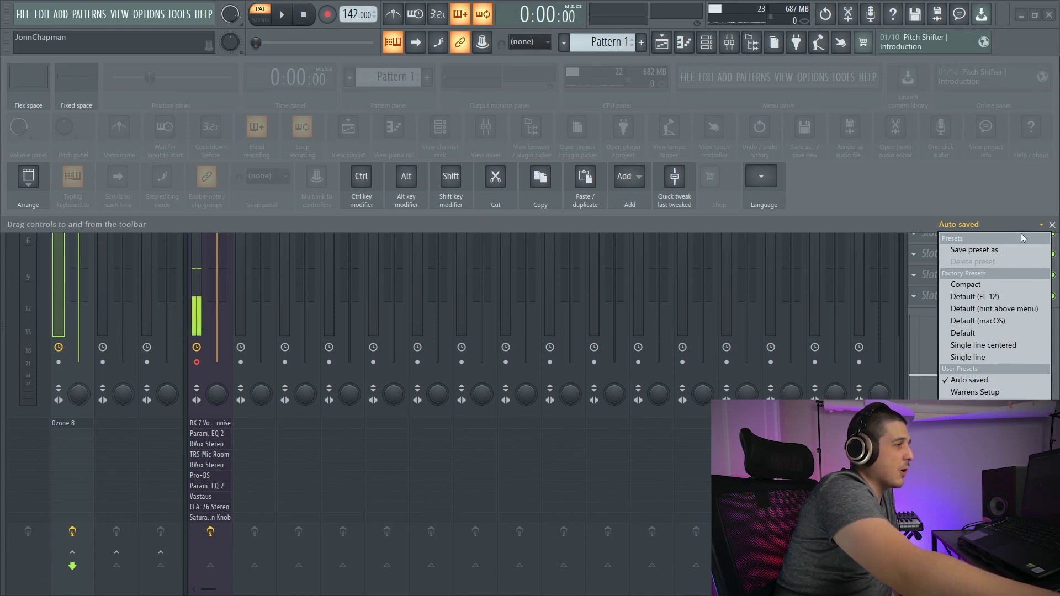
- Apply a saved toolbar preset, then try two other toolbar layout presets
click(999, 284)
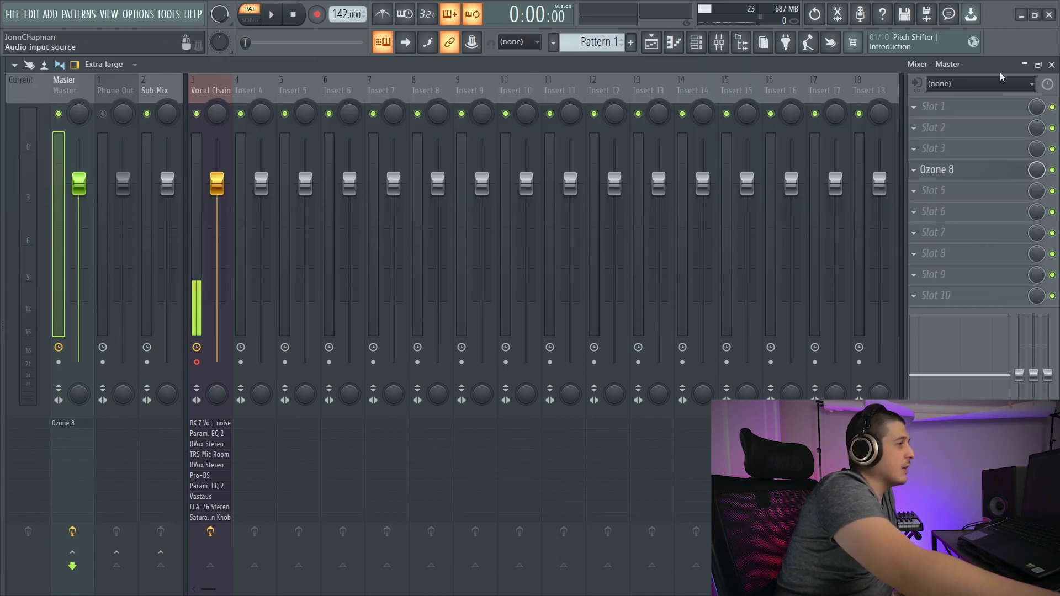
right_click(1000, 36)
click(988, 145)
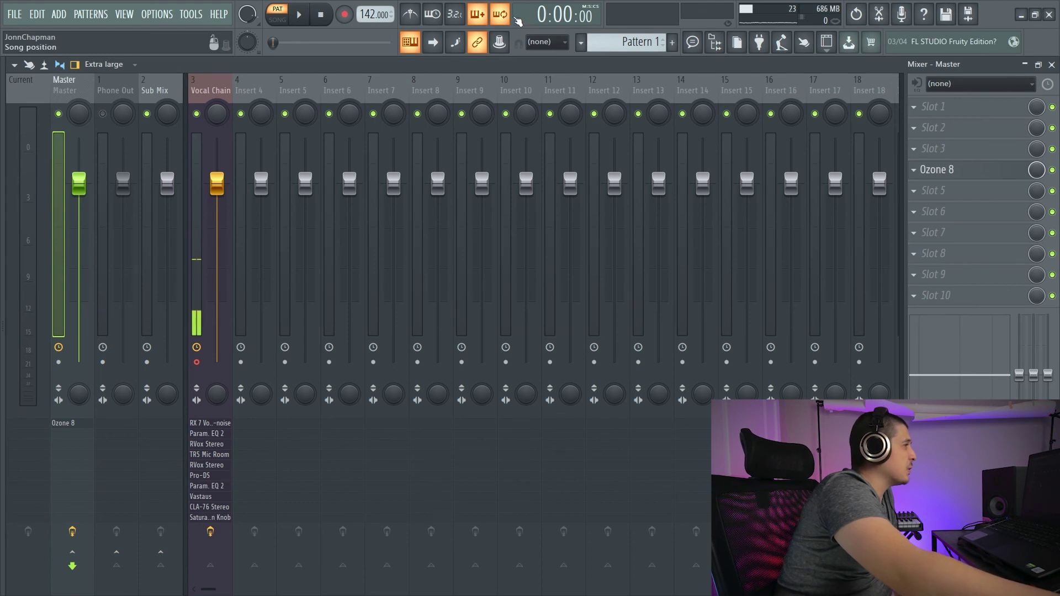
right_click(1037, 45)
click(1010, 55)
- Make the toolbar buttons flat and show the hint bar as a floating panel
right_click(1002, 35)
click(982, 94)
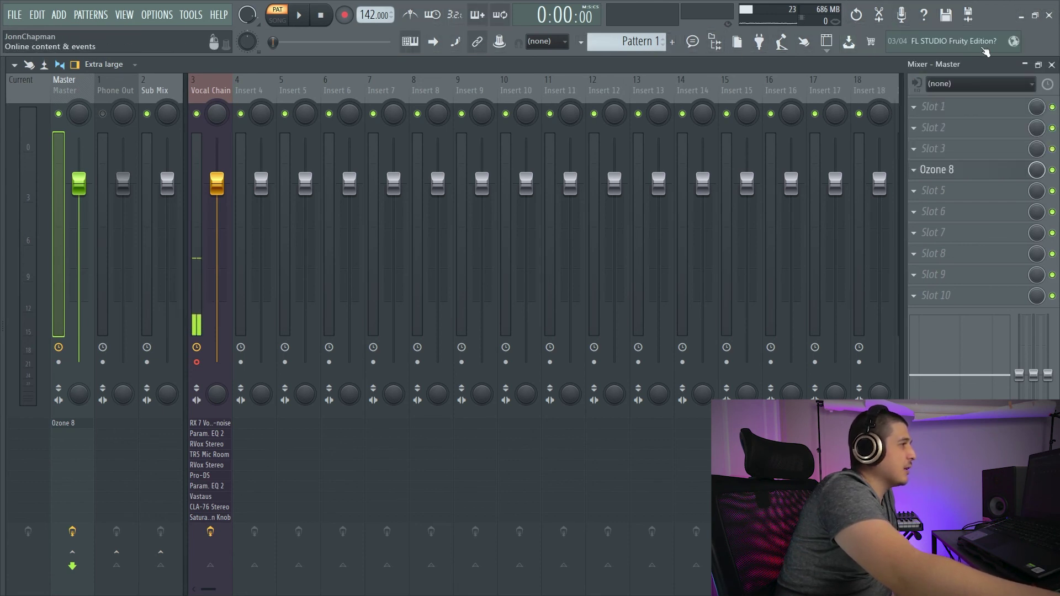
right_click(1036, 41)
click(894, 97)
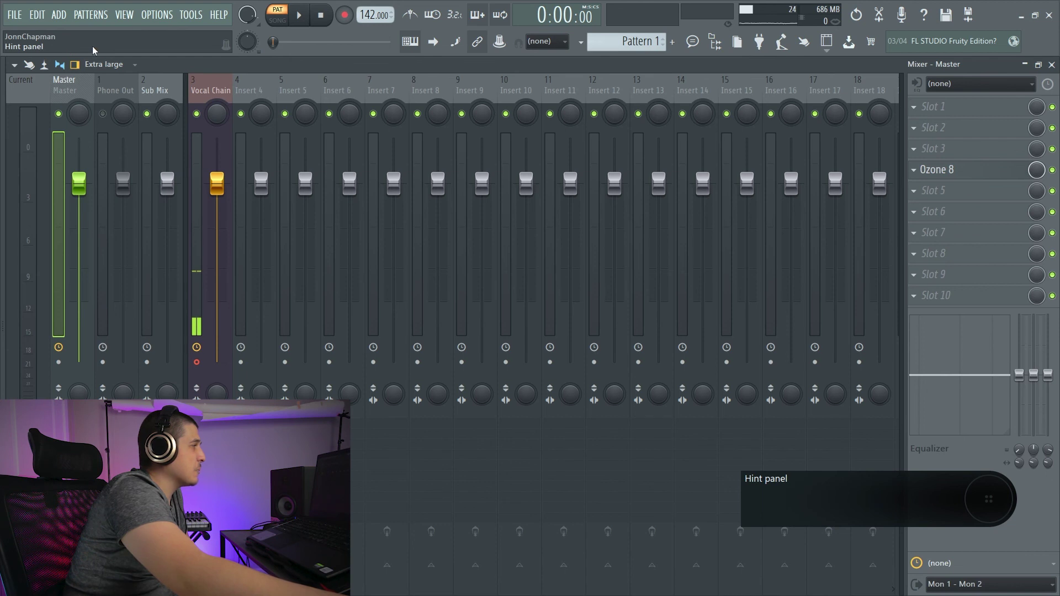
- Hide the toolbar, shrink the mixer into a small window and close the playlist
right_click(1001, 21)
key(Escape)
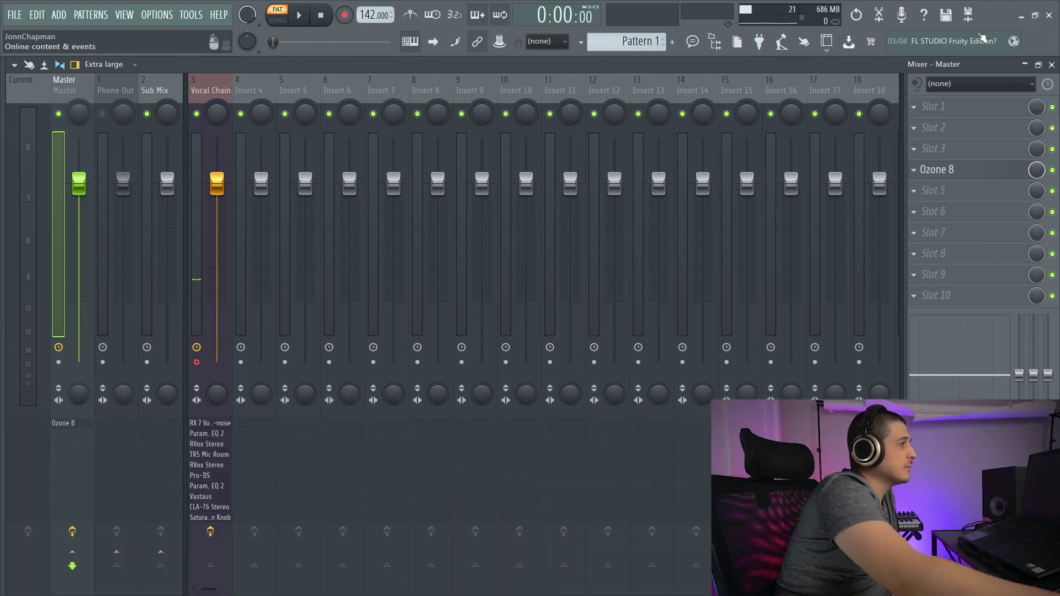
right_click(989, 11)
click(909, 95)
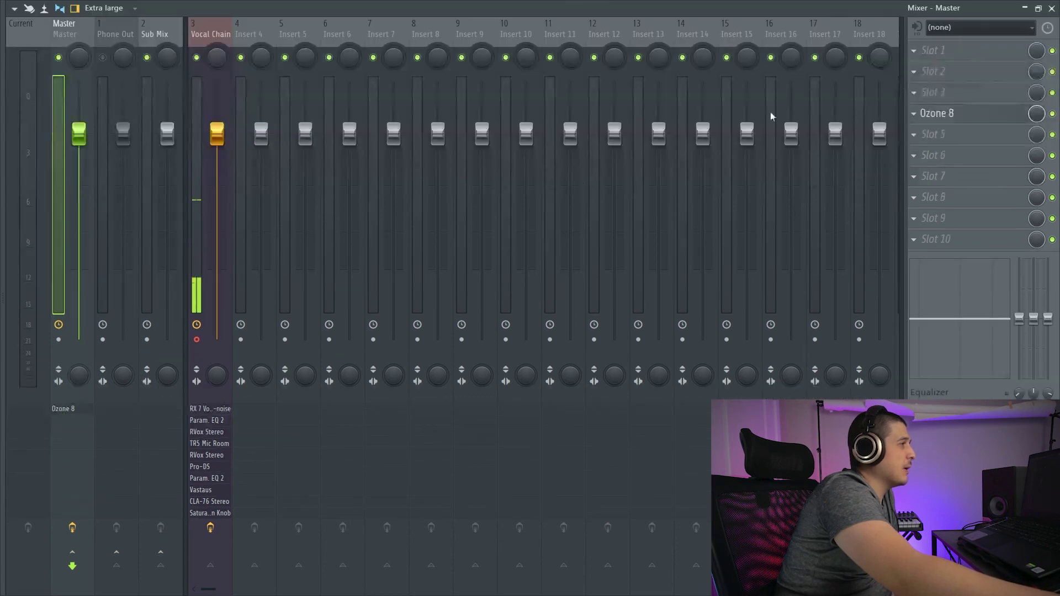
click(1024, 8)
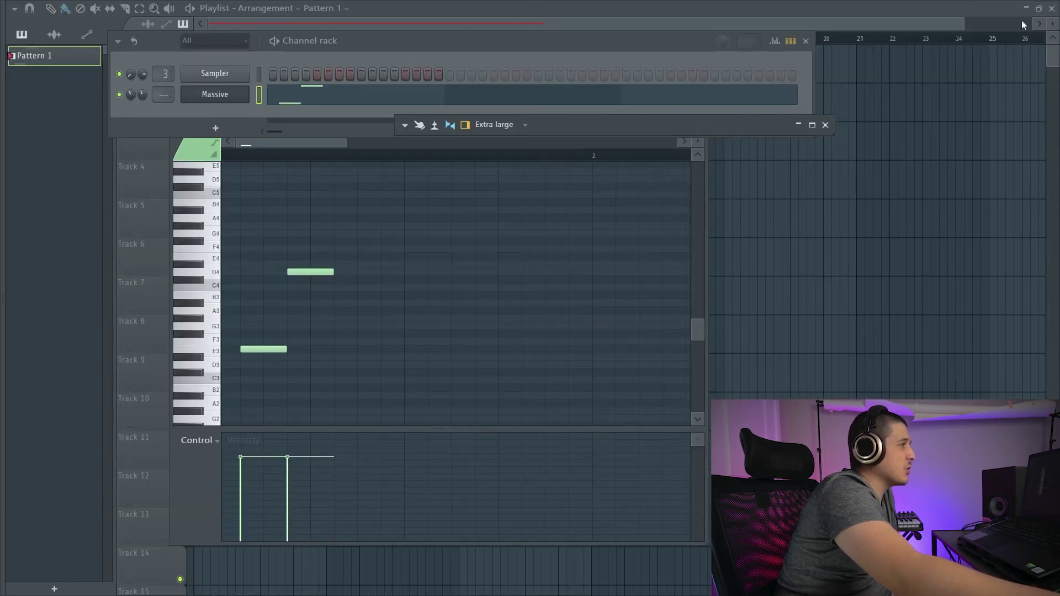
click(1051, 8)
mouse_move(915, 62)
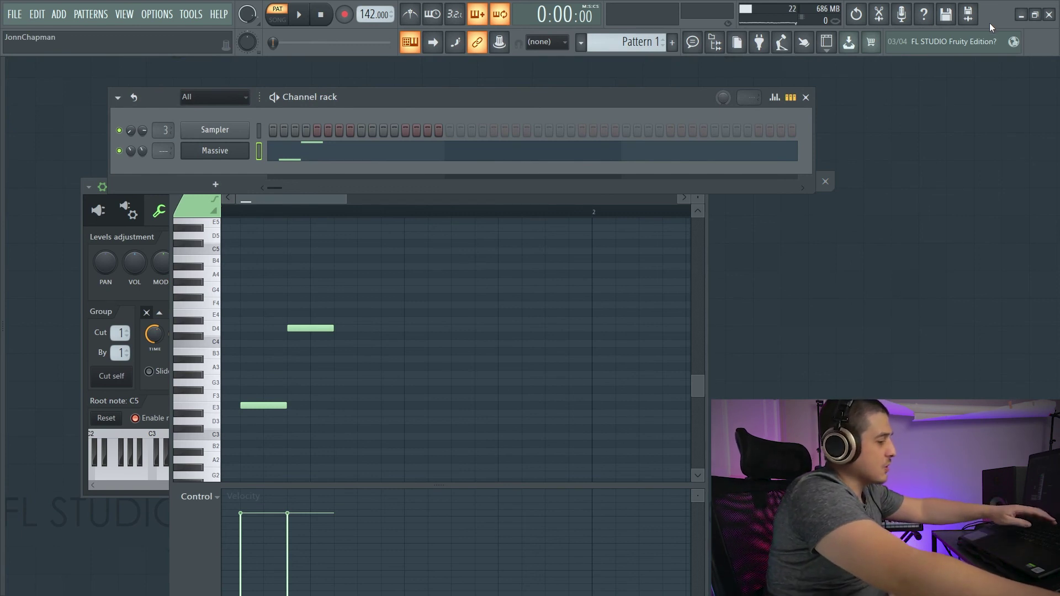
key(F11)
key(Escape)
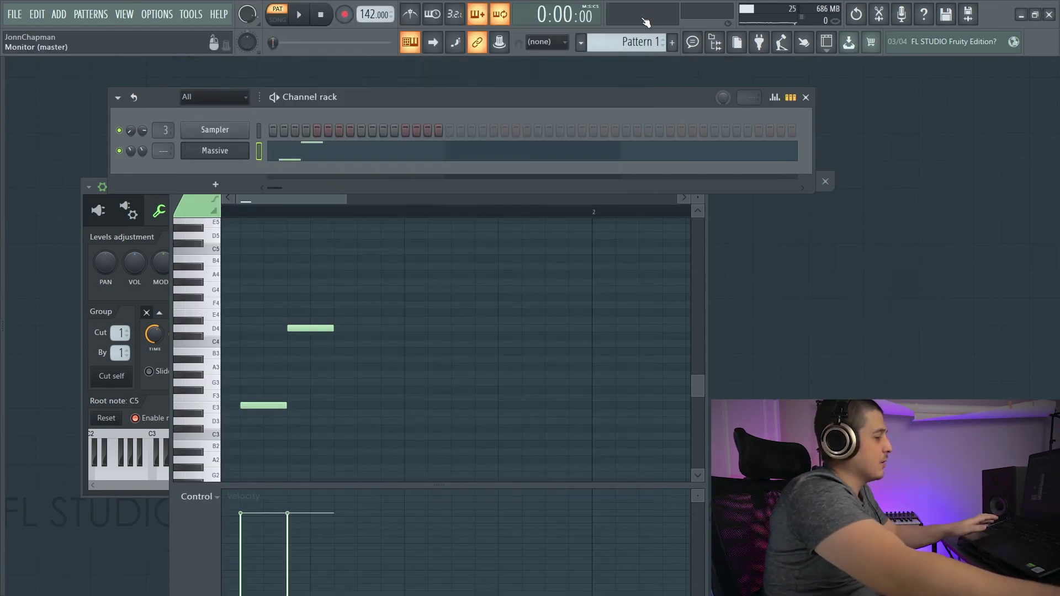